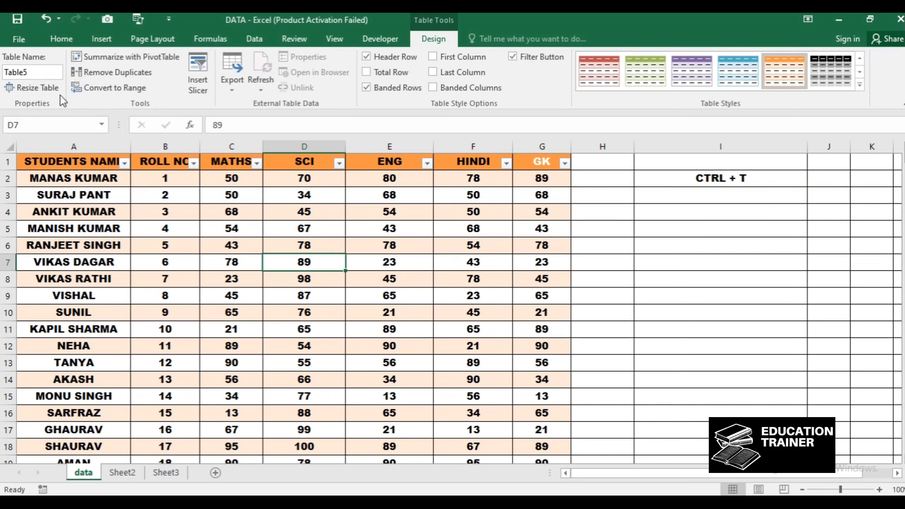
# Rename the marks table as student
pyautogui.click(48, 72)
pyautogui.press('BackSpace')
pyautogui.write('student')
pyautogui.press('Return')
pyautogui.click(703, 280)
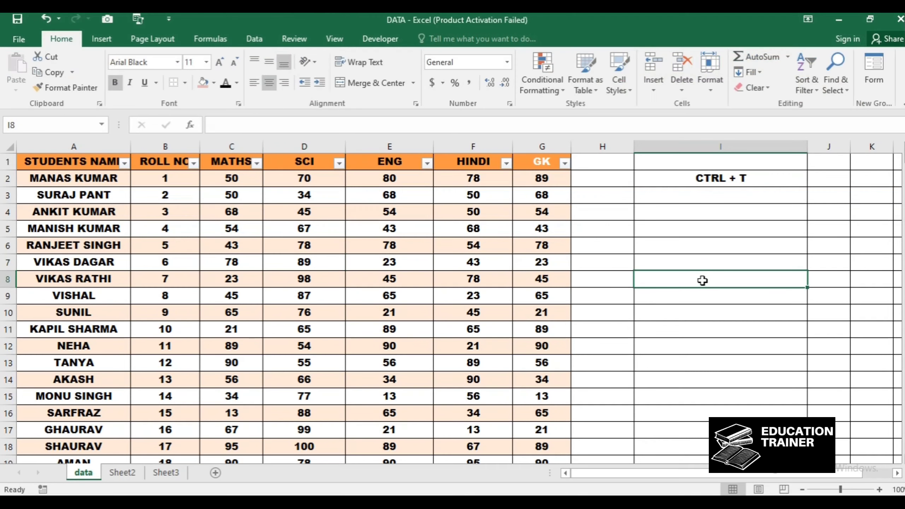
pyautogui.click(688, 233)
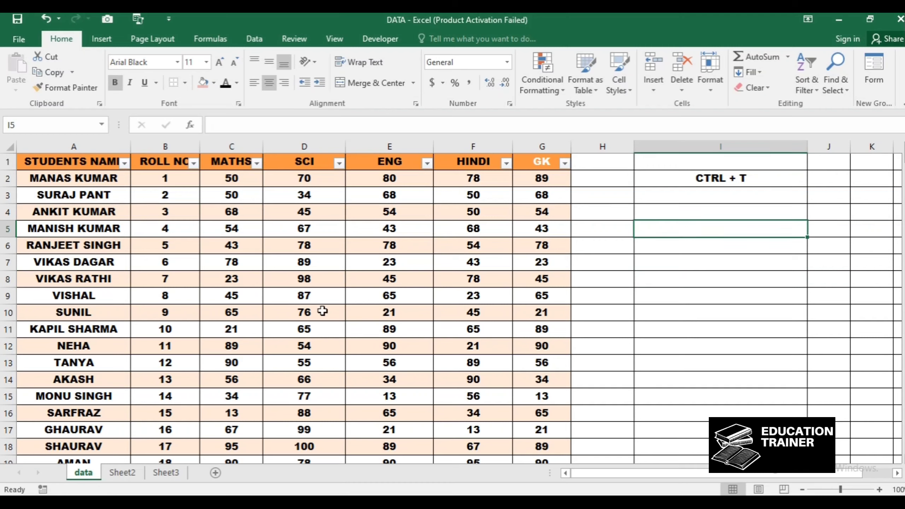
pyautogui.click(303, 263)
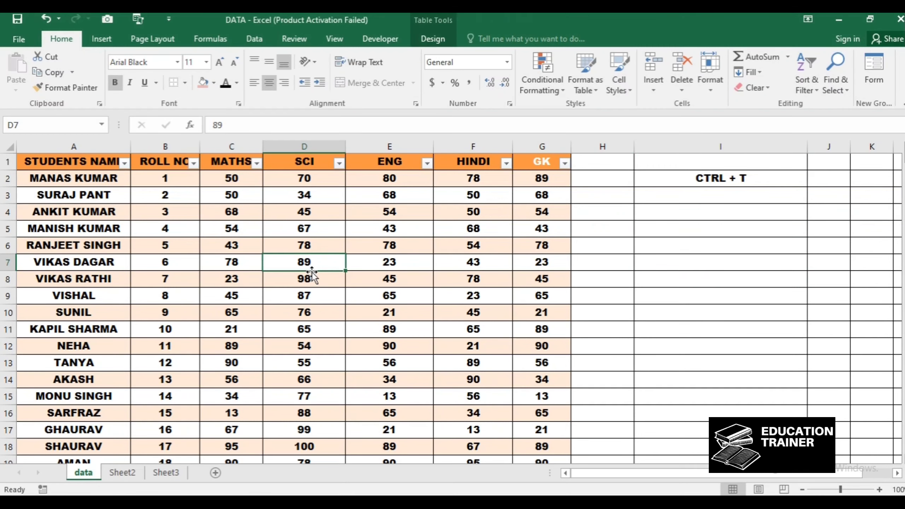
pyautogui.click(430, 42)
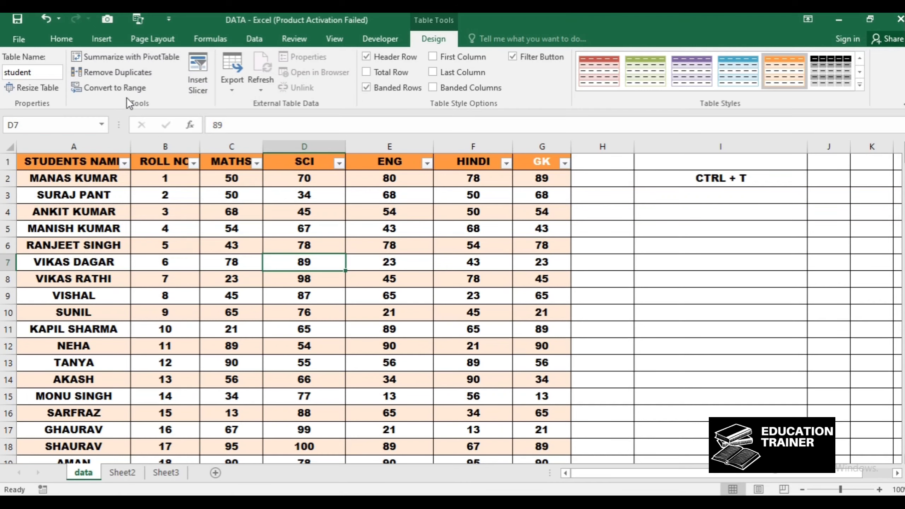
pyautogui.click(125, 72)
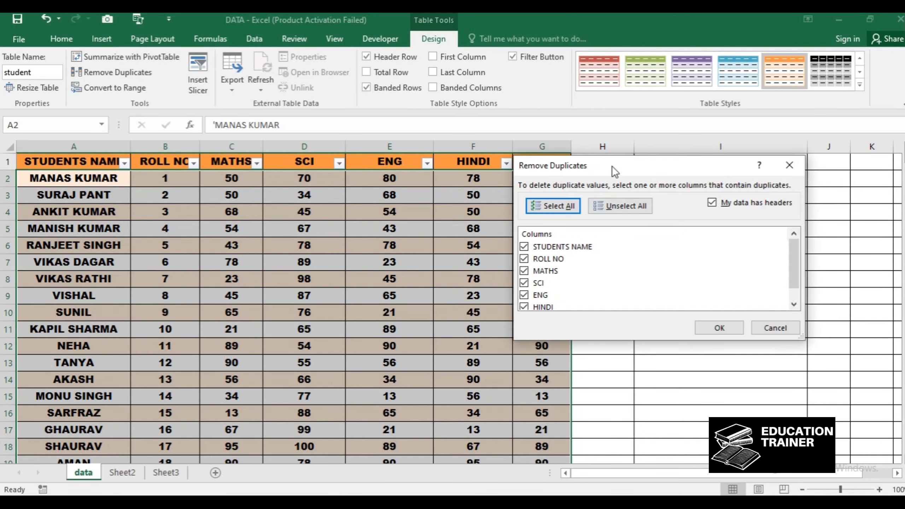
pyautogui.moveTo(613, 165); pyautogui.dragTo(523, 136)
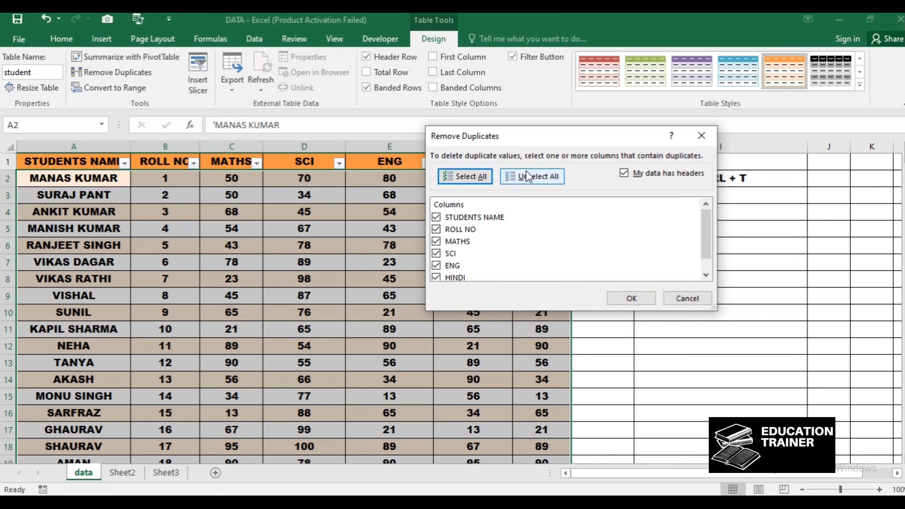
pyautogui.click(517, 176)
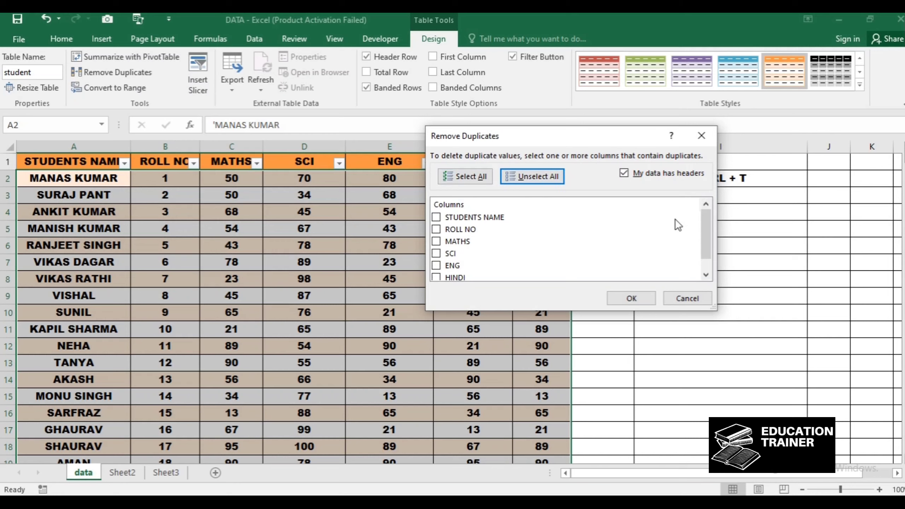
pyautogui.moveTo(704, 221); pyautogui.dragTo(655, 190)
pyautogui.click(437, 229)
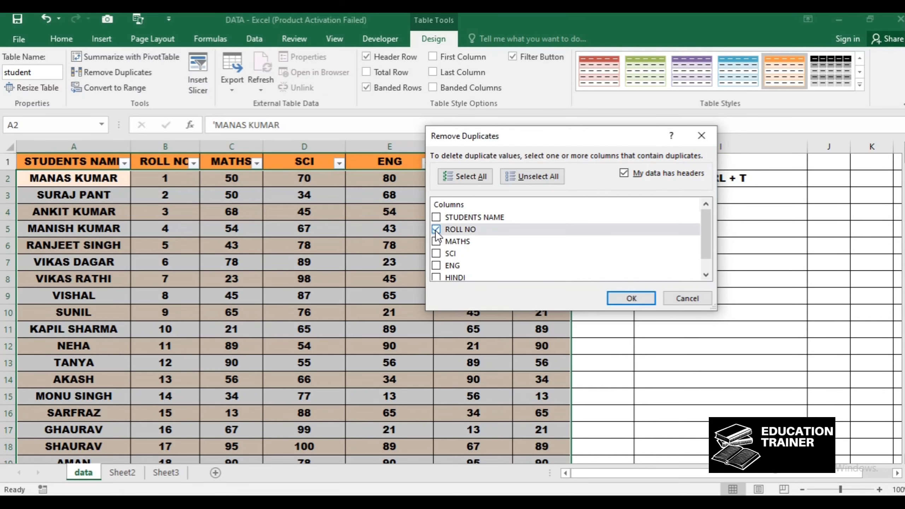
pyautogui.click(436, 229)
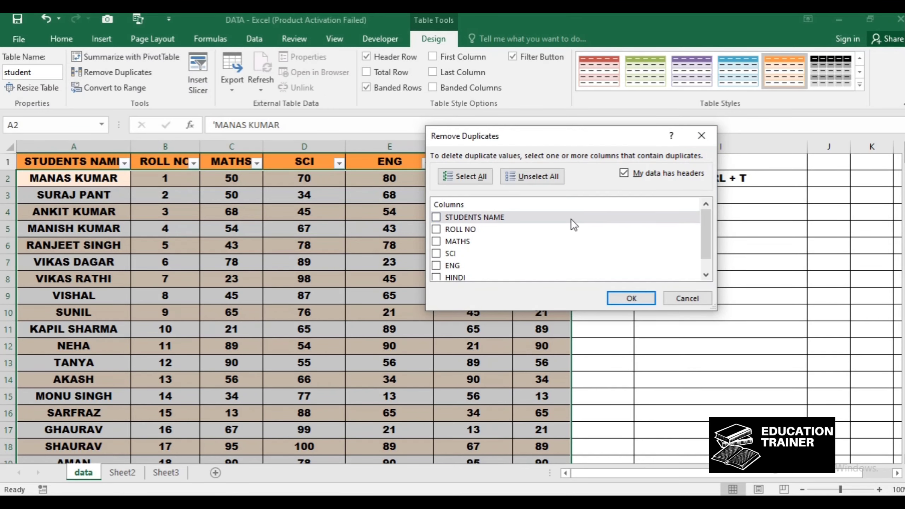
pyautogui.click(686, 299)
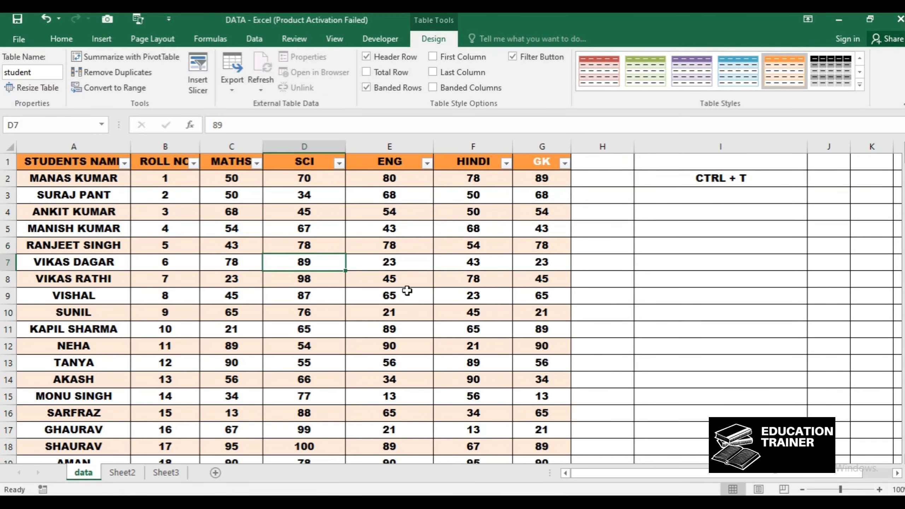
# Replace the student name in cell A12 with the same full name as in A2 to create a duplicate entry
pyautogui.click(88, 178)
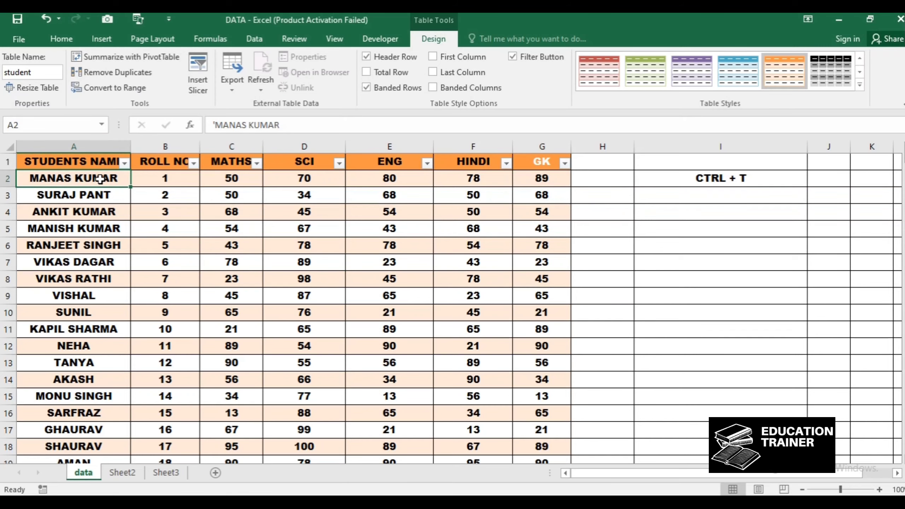
pyautogui.scroll(-2, 107, 232)
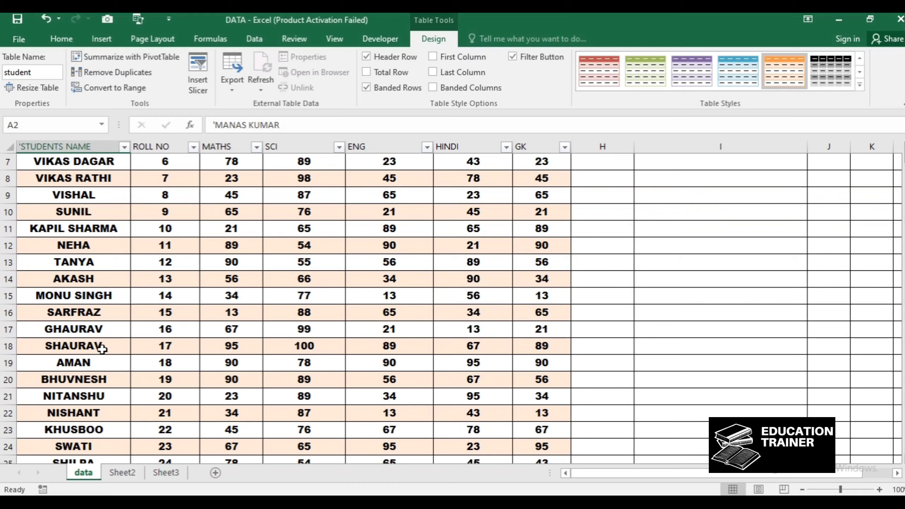
pyautogui.scroll(-3, 111, 329)
pyautogui.scroll(5, 111, 328)
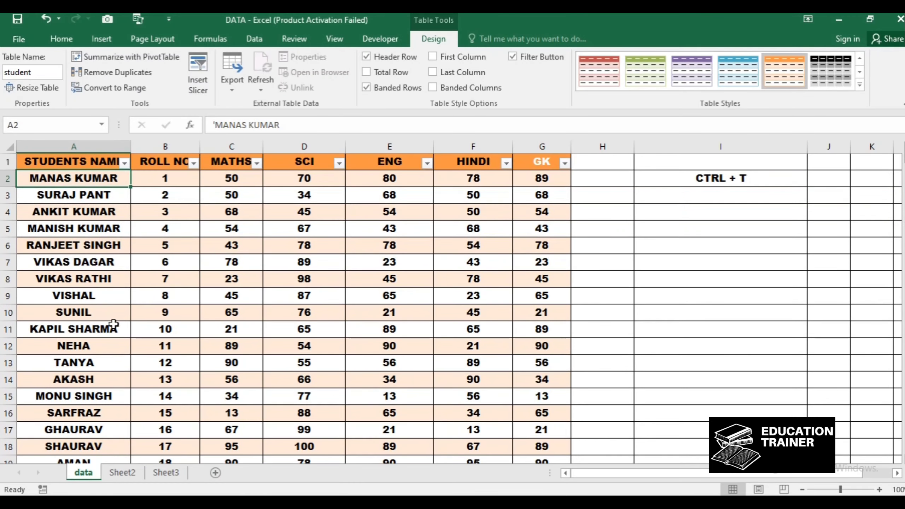
pyautogui.click(94, 197)
pyautogui.click(88, 345)
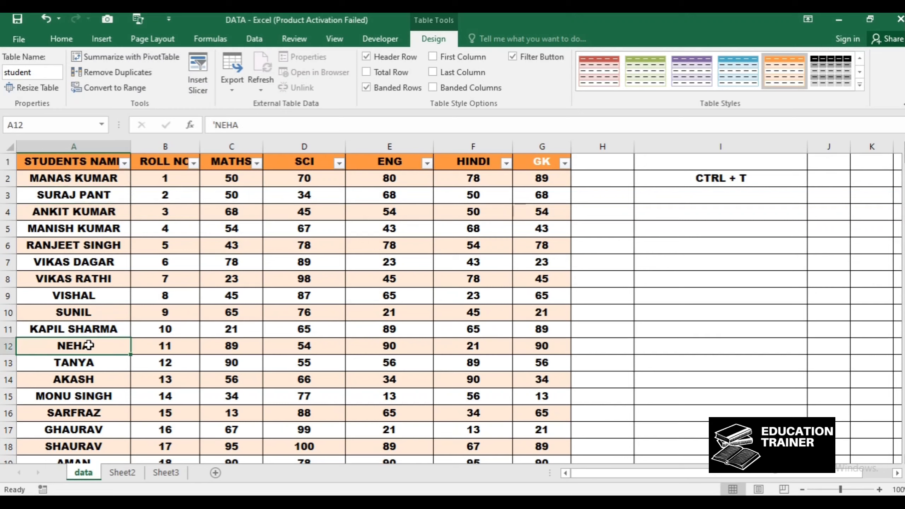
pyautogui.write('ma')
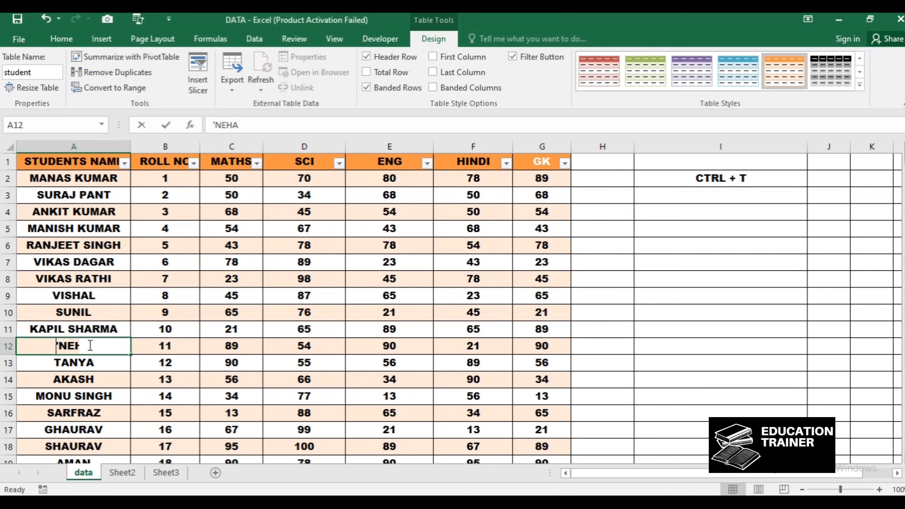
pyautogui.press('BackSpace')
pyautogui.press('BackSpace')
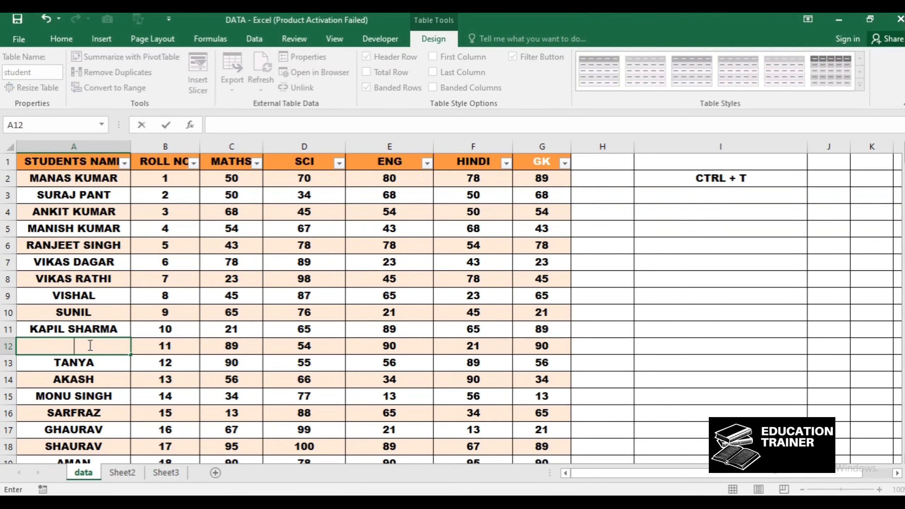
pyautogui.write('MANAS')
pyautogui.click(75, 375)
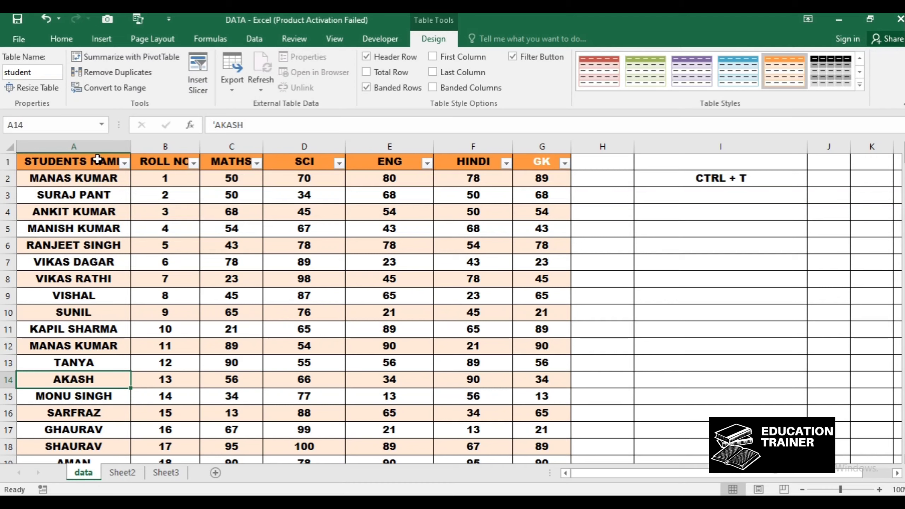
# Remove duplicate rows from the student table, comparing only the STUDENTS NAME column
pyautogui.click(125, 70)
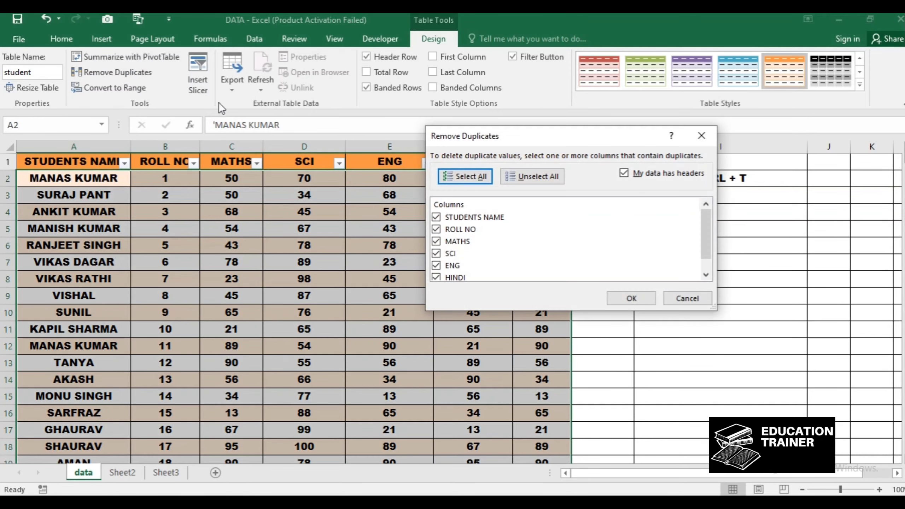
pyautogui.click(519, 175)
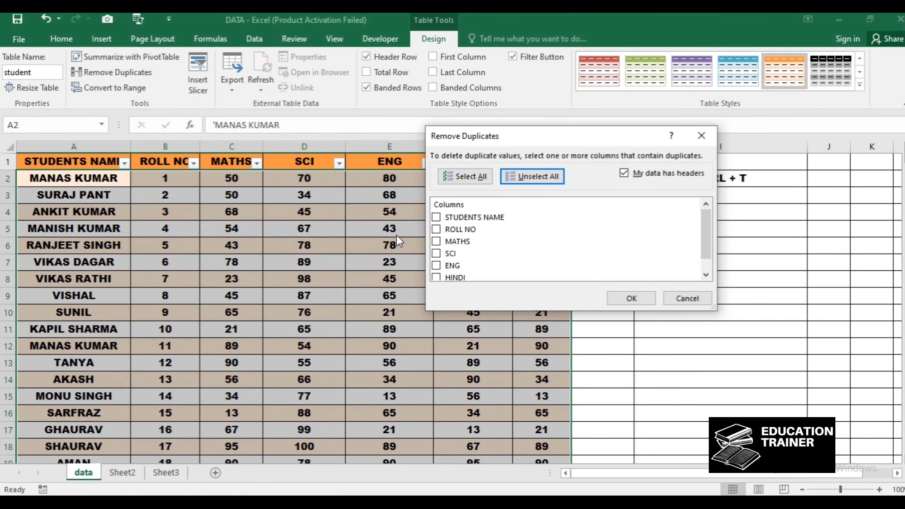
pyautogui.click(435, 217)
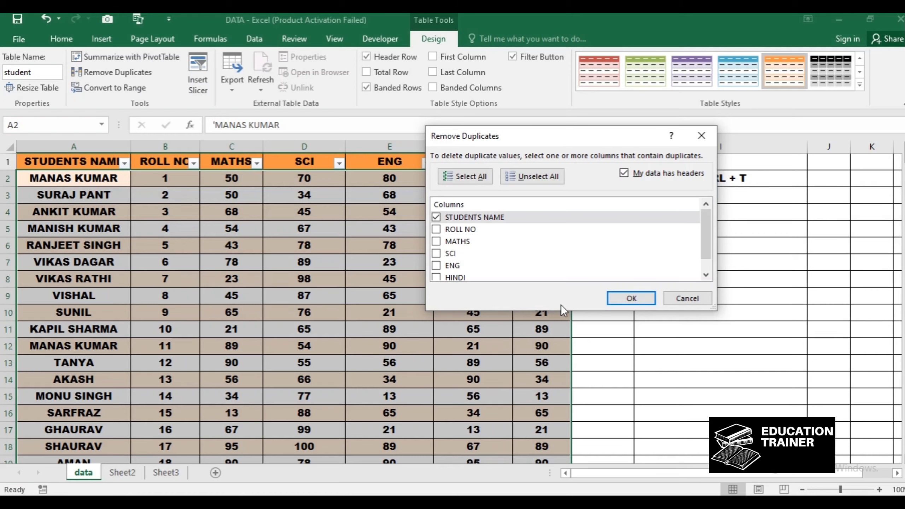
pyautogui.click(616, 300)
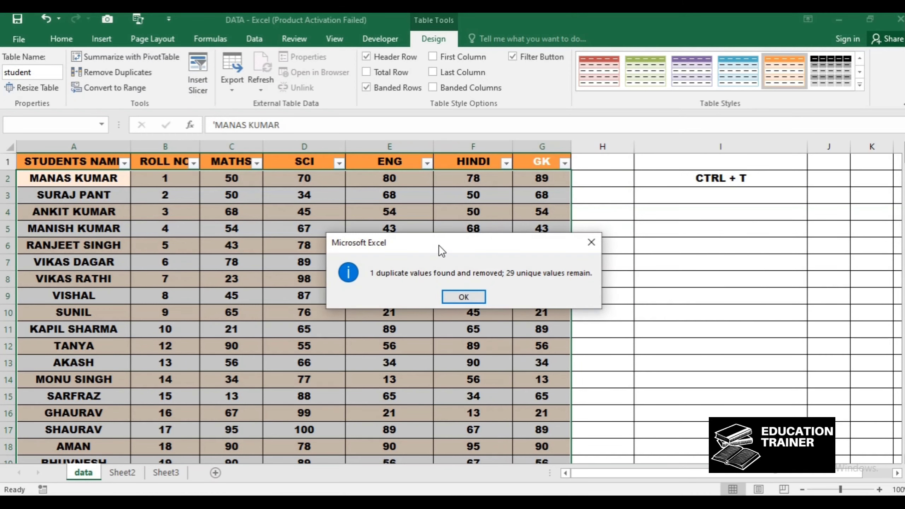
pyautogui.moveTo(438, 245); pyautogui.dragTo(635, 221)
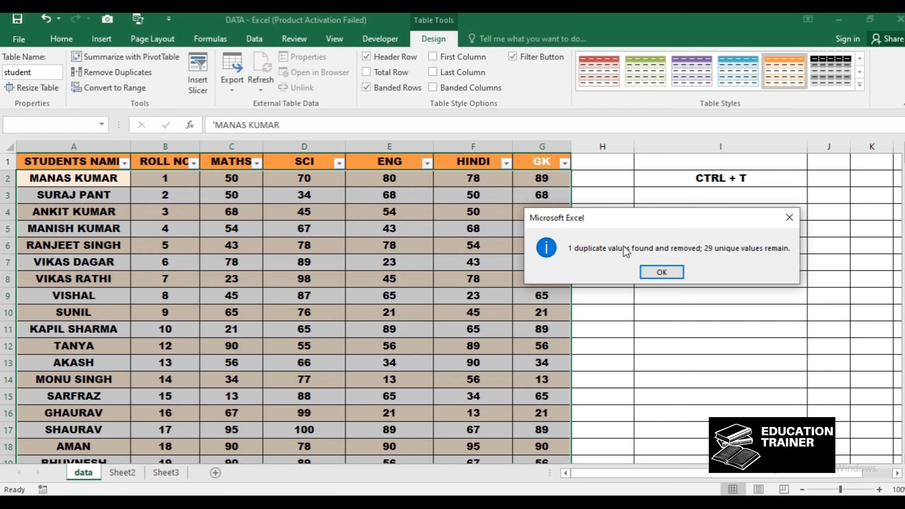
pyautogui.click(659, 274)
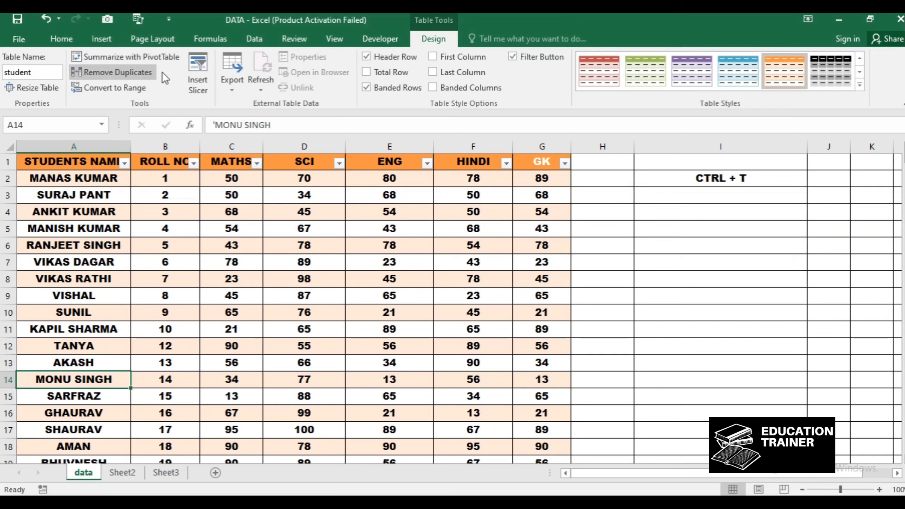
# Convert the student table to a normal range
pyautogui.click(141, 290)
pyautogui.click(103, 229)
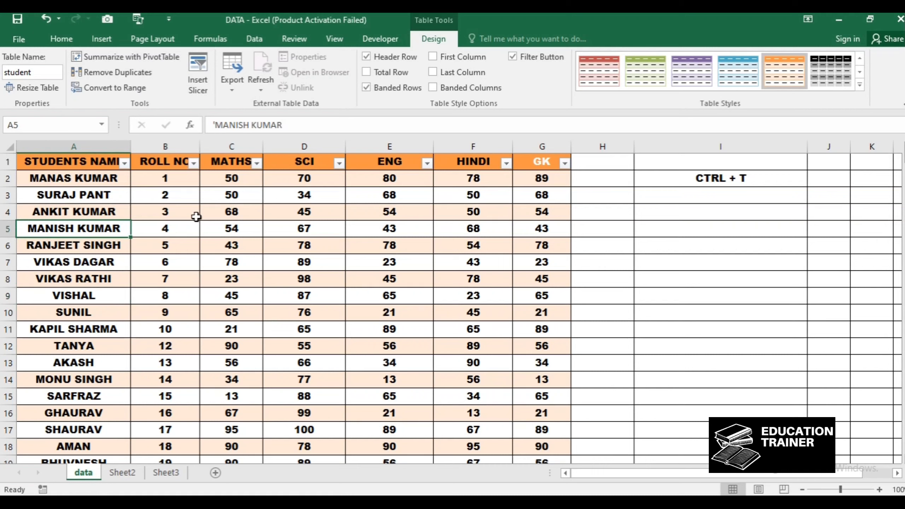
pyautogui.click(115, 91)
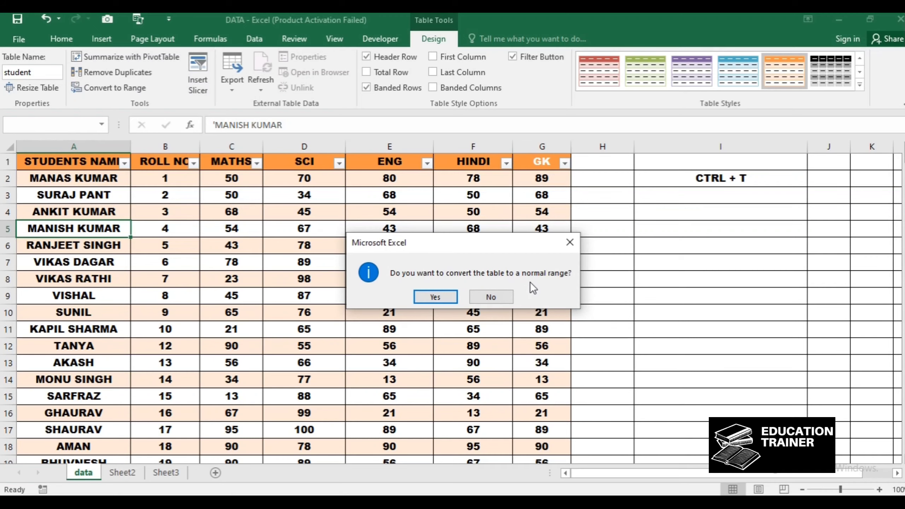
pyautogui.click(436, 297)
pyautogui.click(317, 290)
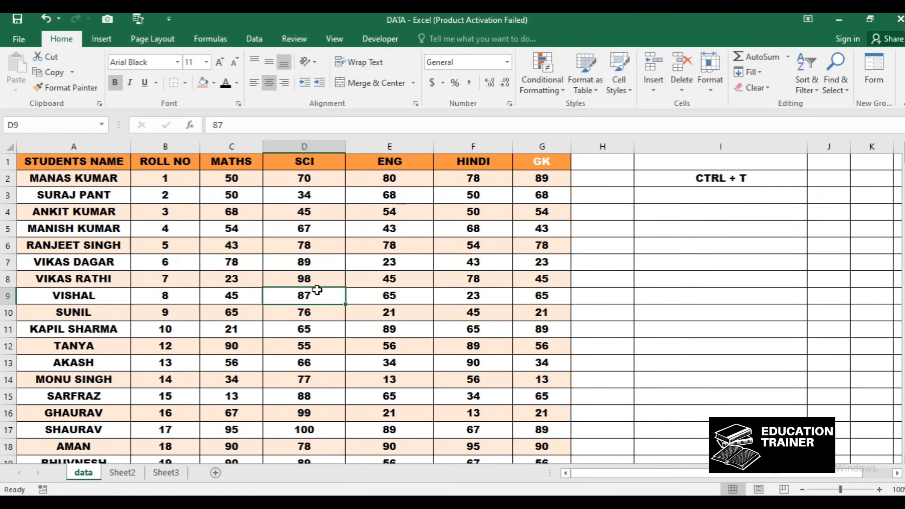
# Examine the headers, rows and formatting of the converted marks range
pyautogui.scroll(-9, 317, 290)
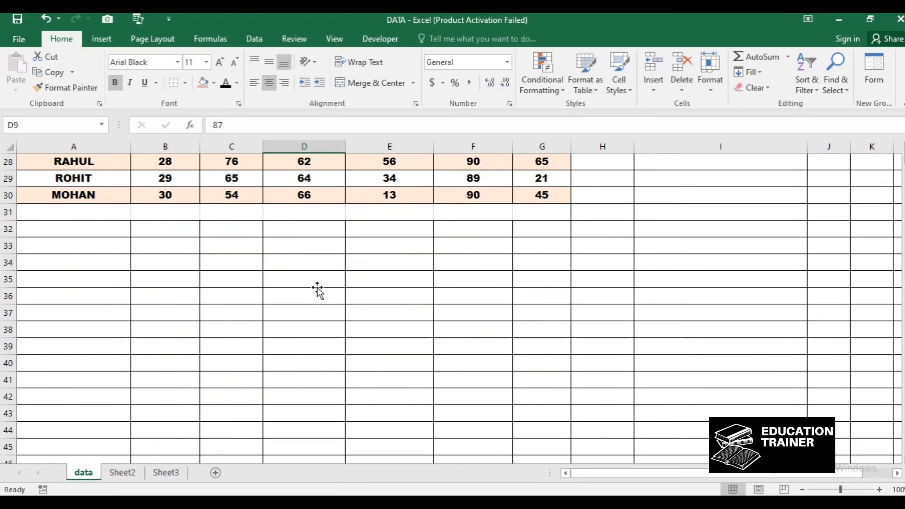
pyautogui.scroll(8, 316, 288)
pyautogui.click(413, 189)
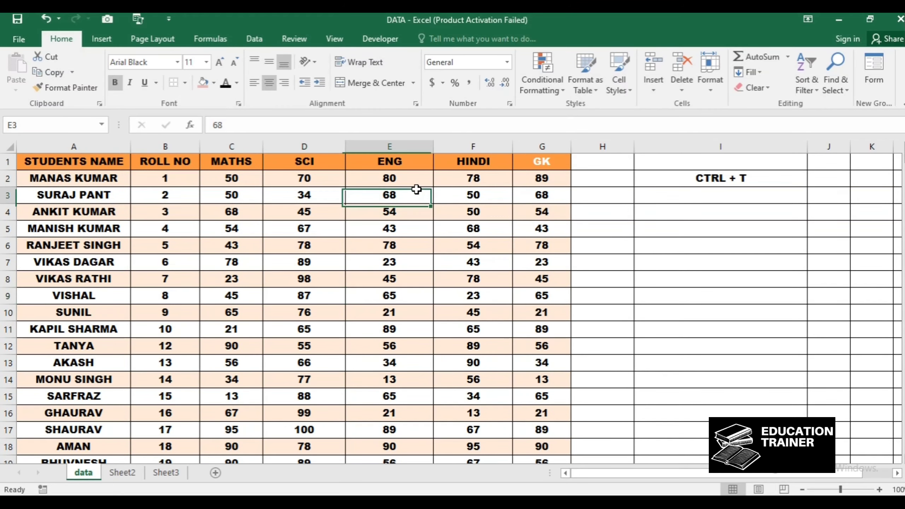
pyautogui.click(485, 183)
pyautogui.click(427, 224)
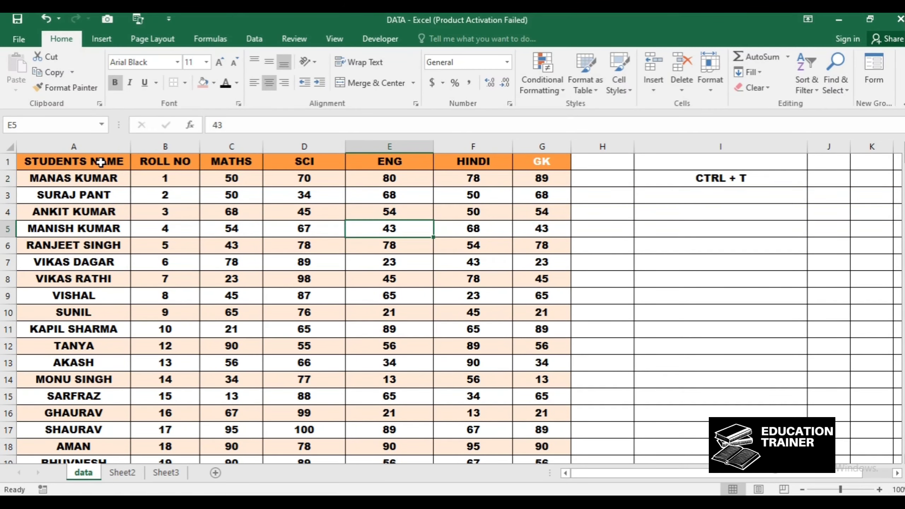
pyautogui.click(101, 163)
pyautogui.click(237, 160)
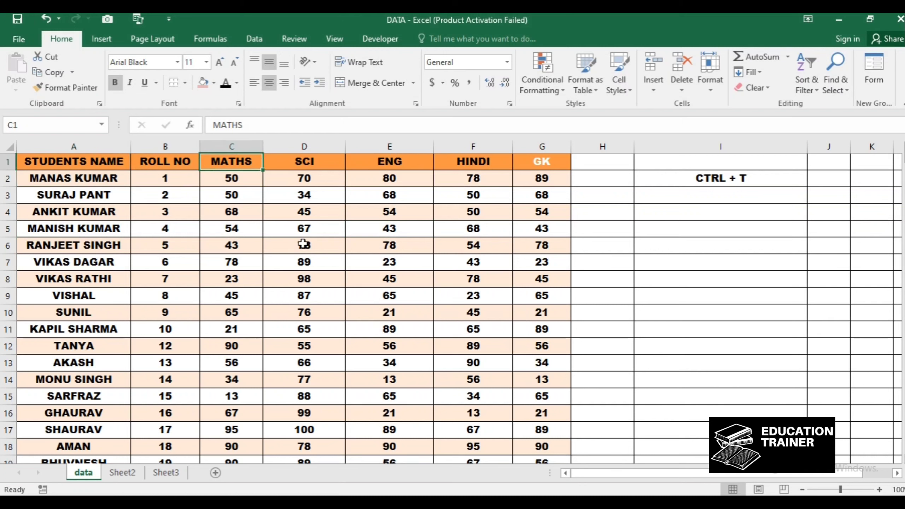
pyautogui.click(298, 262)
pyautogui.click(356, 196)
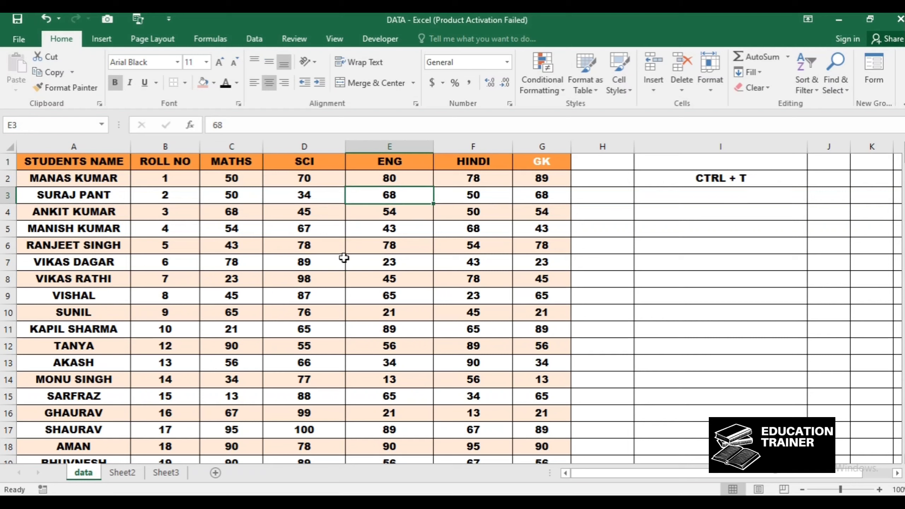
pyautogui.click(344, 257)
pyautogui.click(358, 240)
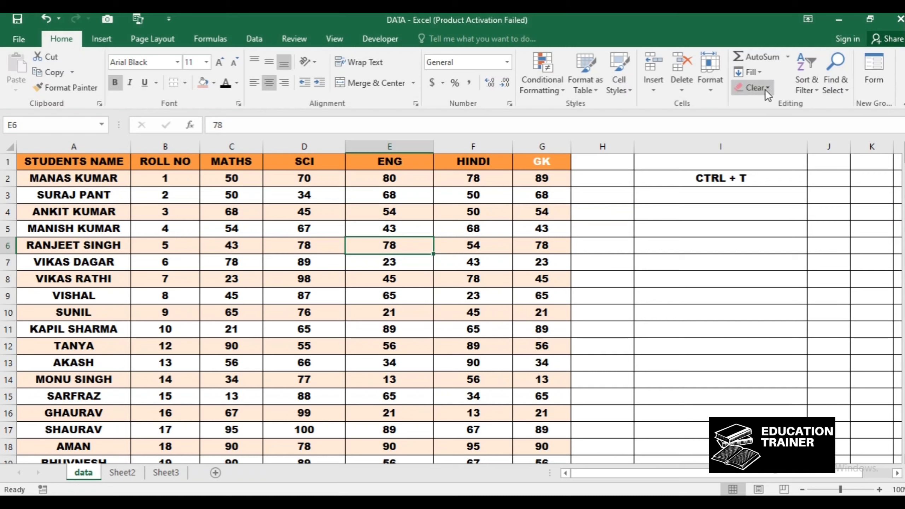
# Undo the conversion of the student table to a normal range
pyautogui.click(192, 257)
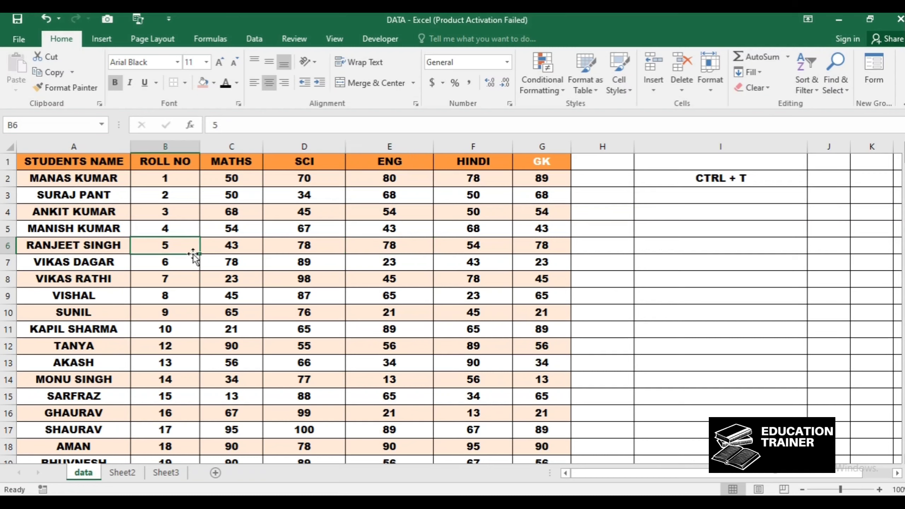
pyautogui.click(299, 268)
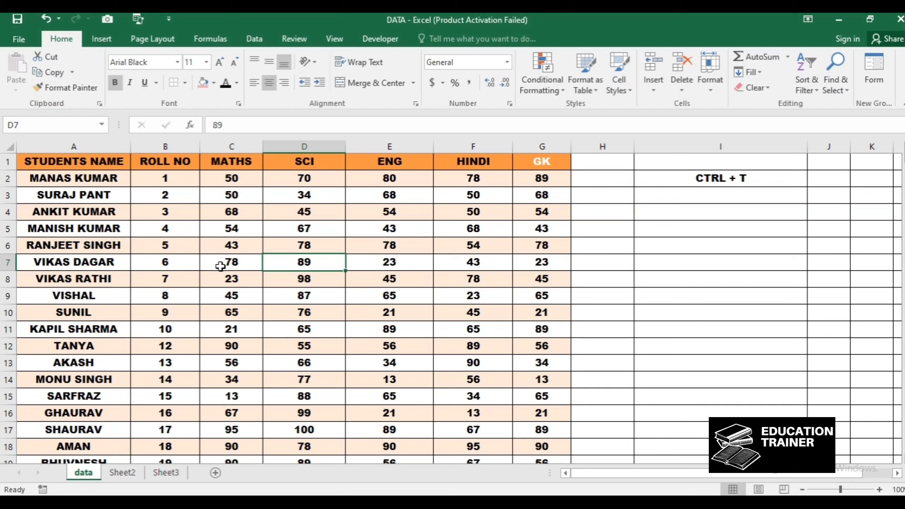
pyautogui.click(44, 19)
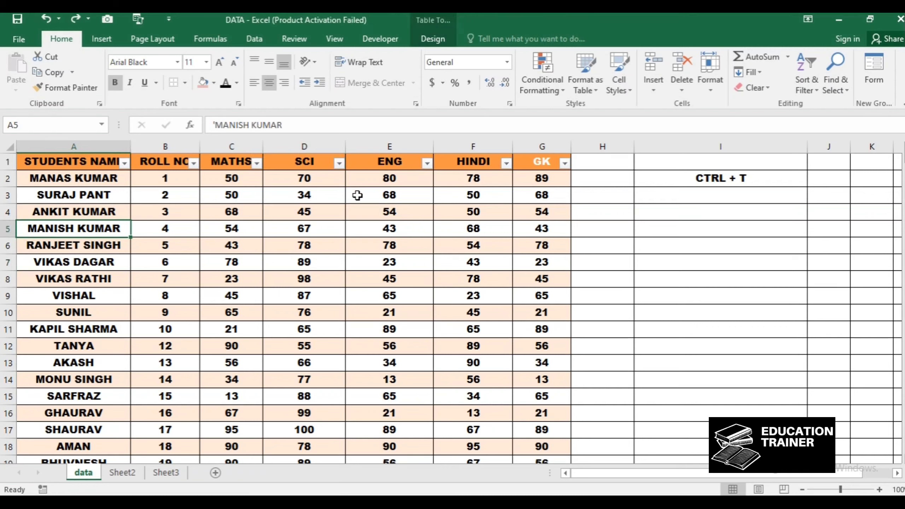
# Insert a slicer for the STUDENTS NAME column and move it off the table to the empty area over column I
pyautogui.click(415, 43)
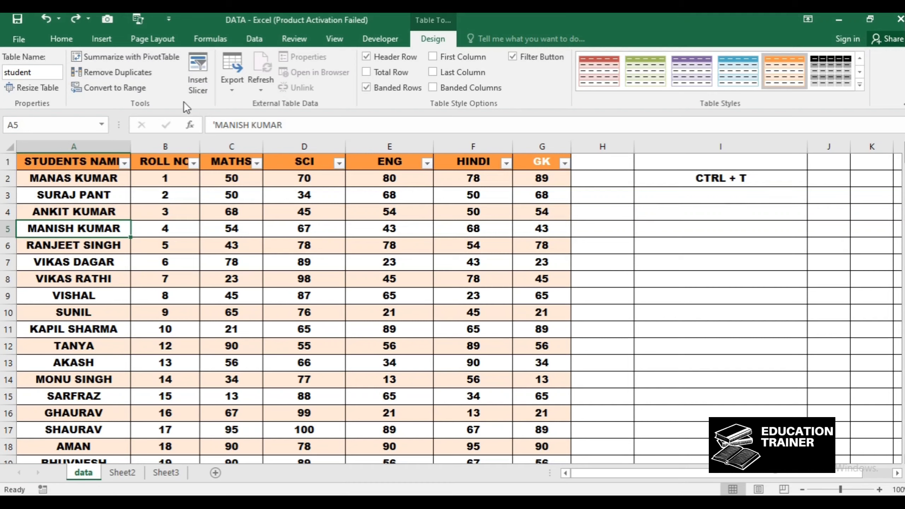
pyautogui.click(199, 73)
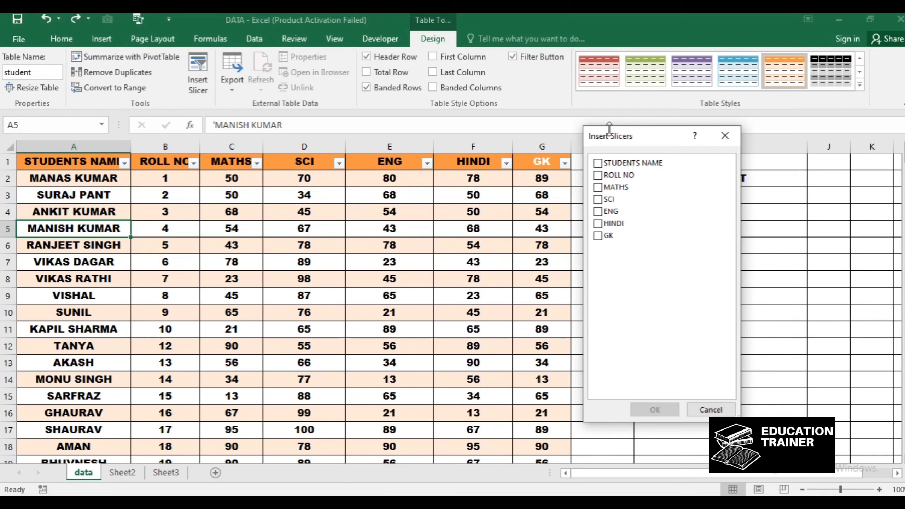
pyautogui.moveTo(614, 139); pyautogui.dragTo(692, 203)
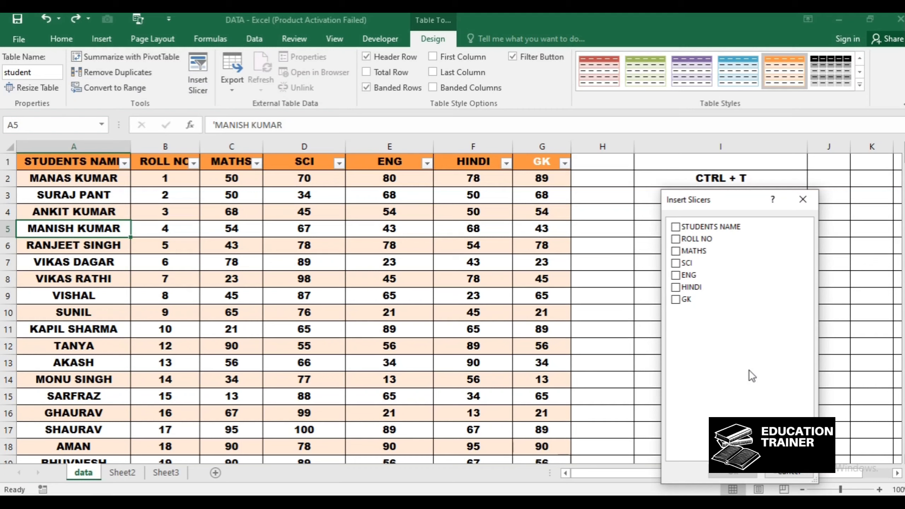
pyautogui.click(676, 228)
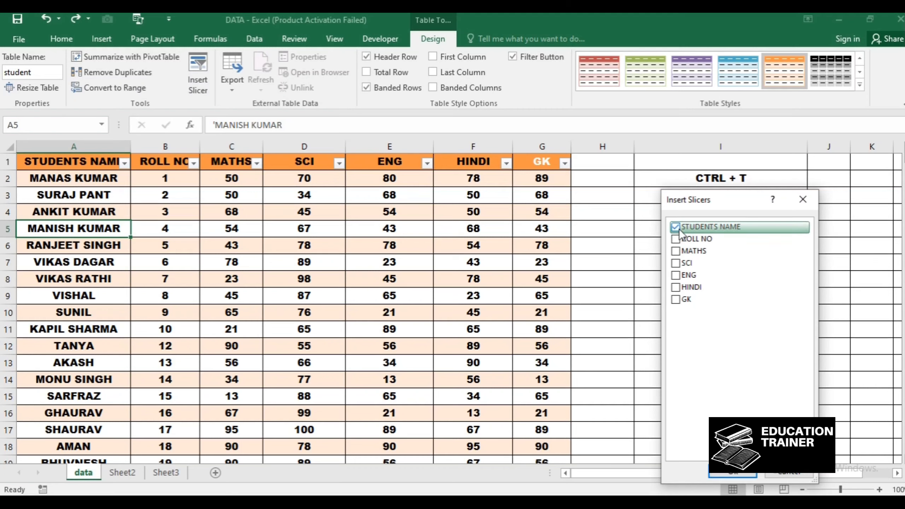
pyautogui.click(722, 474)
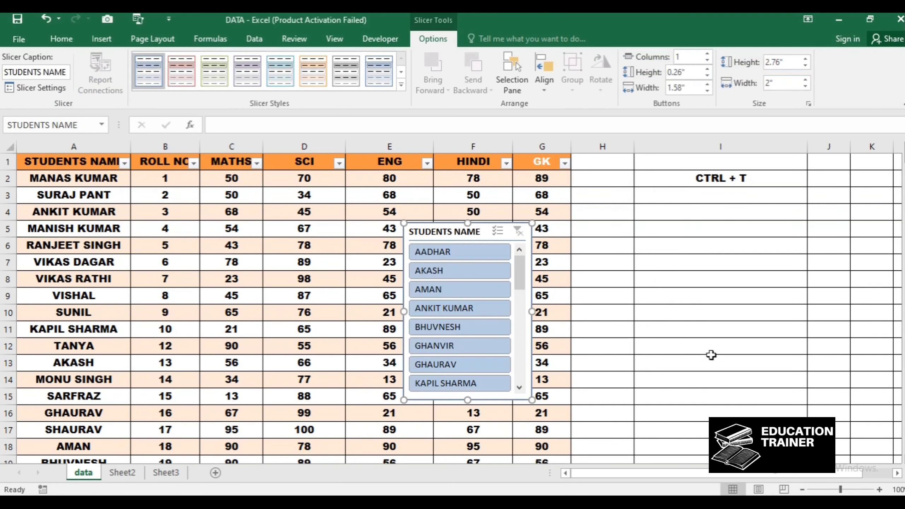
pyautogui.moveTo(445, 238); pyautogui.dragTo(719, 220)
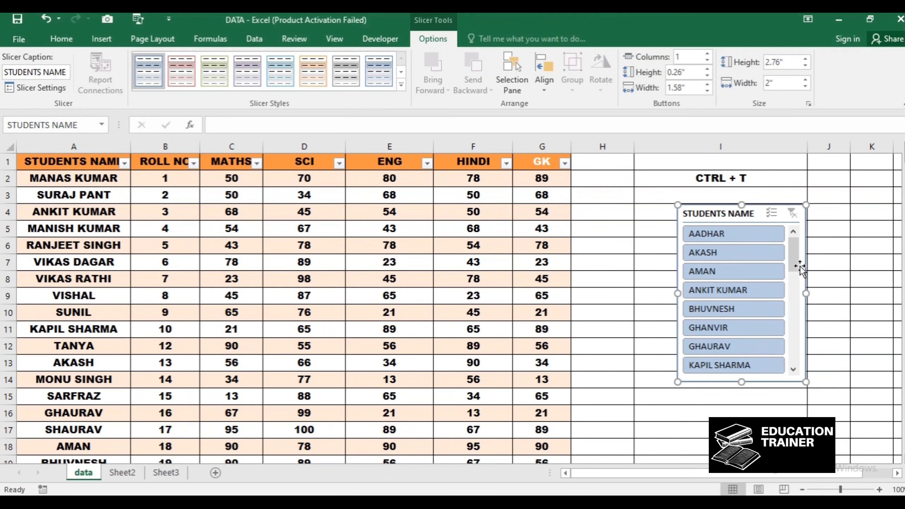
pyautogui.moveTo(793, 257); pyautogui.dragTo(798, 235)
# Insert a second slicer on the student table for the ROLL NO column
pyautogui.click(405, 277)
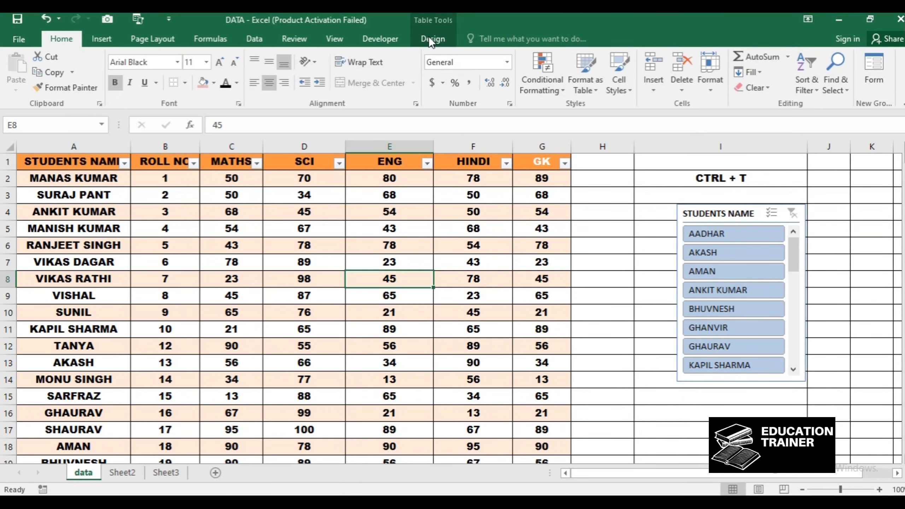
pyautogui.click(441, 39)
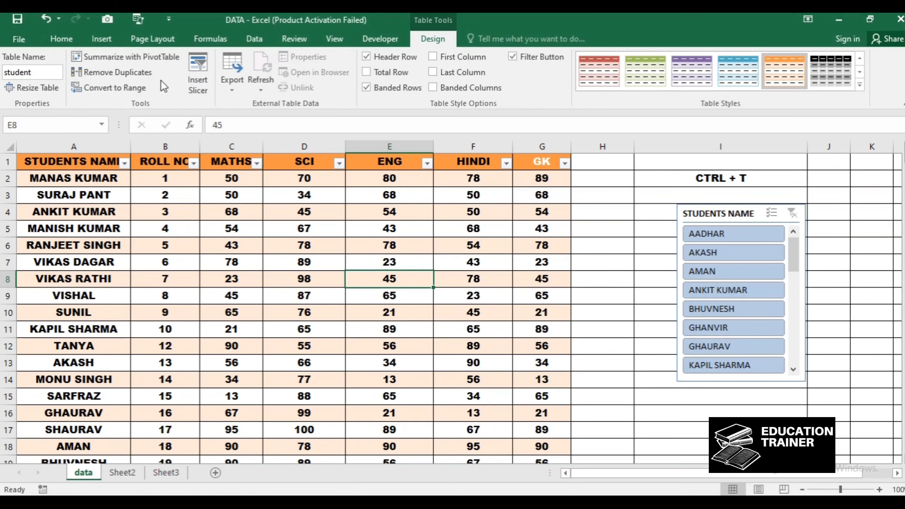
pyautogui.click(198, 75)
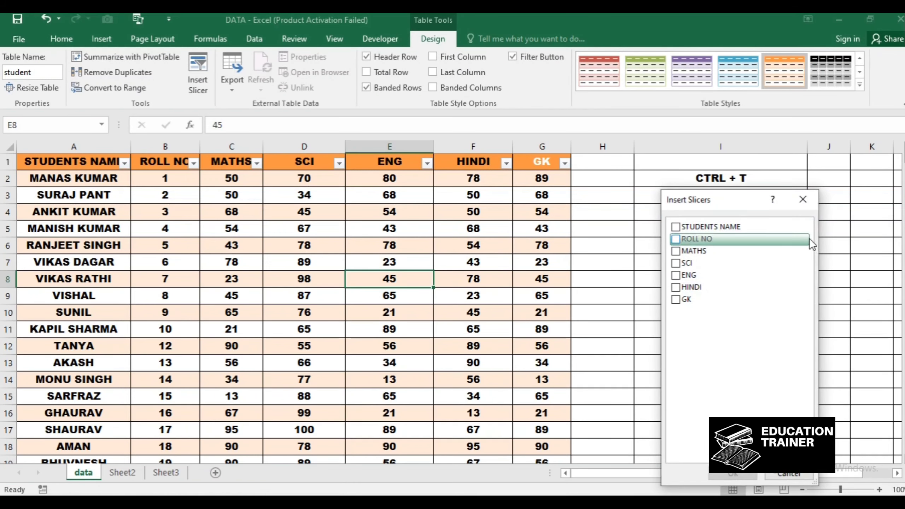
pyautogui.click(675, 251)
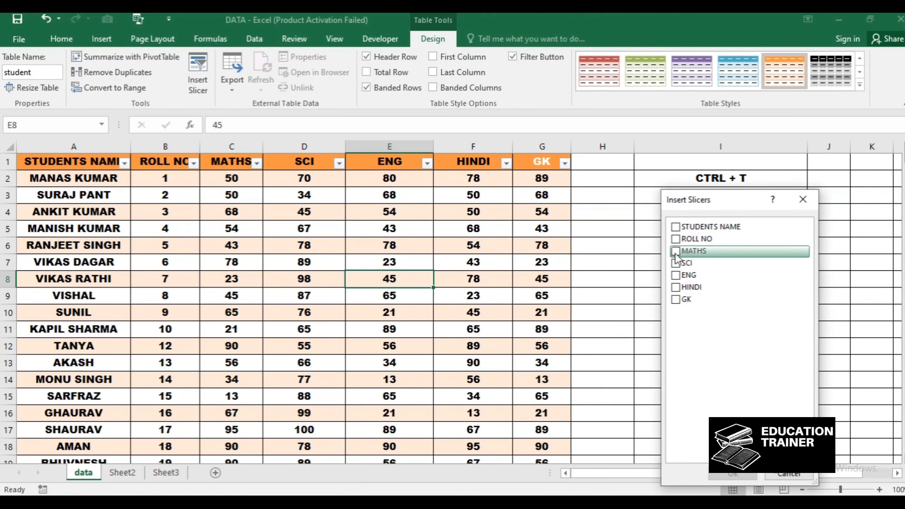
pyautogui.click(675, 238)
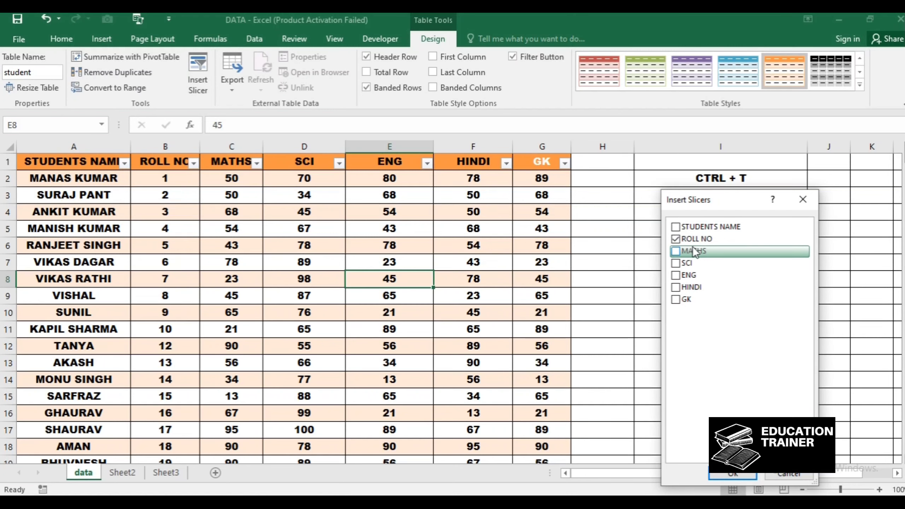
pyautogui.click(734, 475)
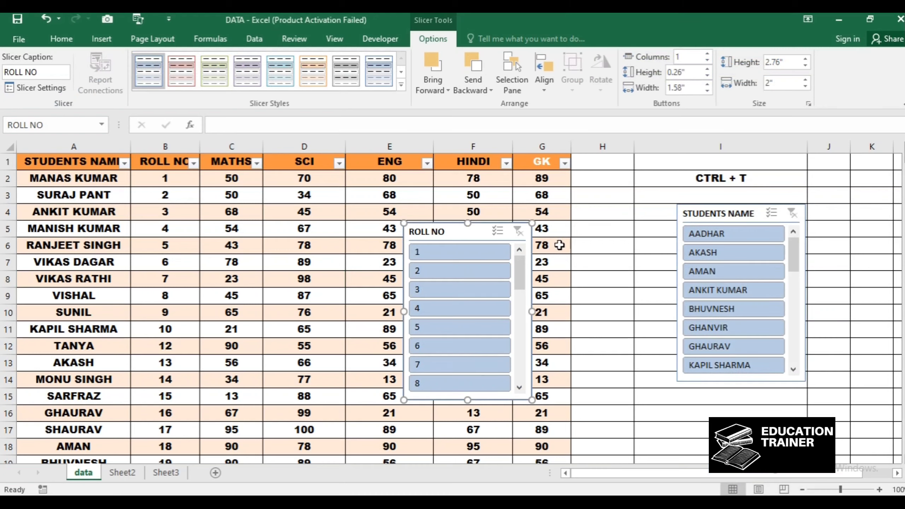
# Arrange the ROLL NO and STUDENTS NAME slicers side by side in the empty cells beside the table
pyautogui.moveTo(440, 229); pyautogui.dragTo(582, 215)
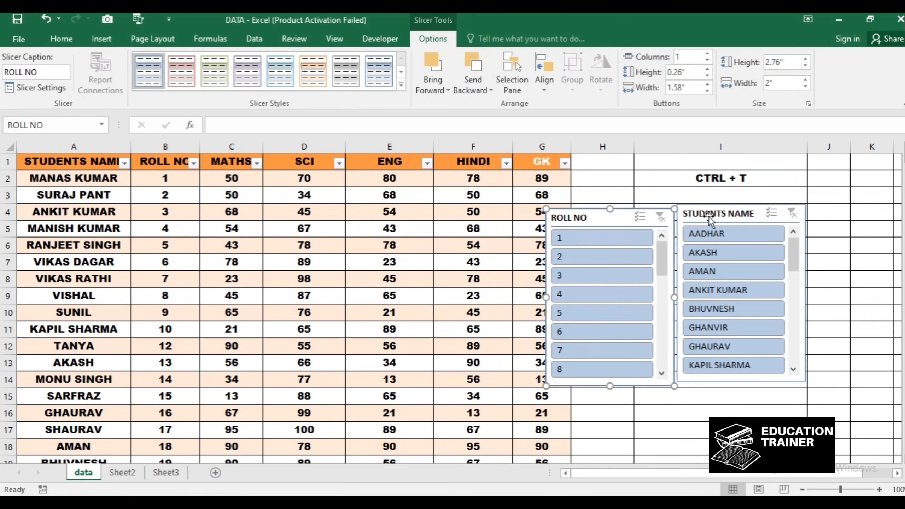
pyautogui.moveTo(713, 214); pyautogui.dragTo(791, 203)
pyautogui.moveTo(602, 214); pyautogui.dragTo(676, 204)
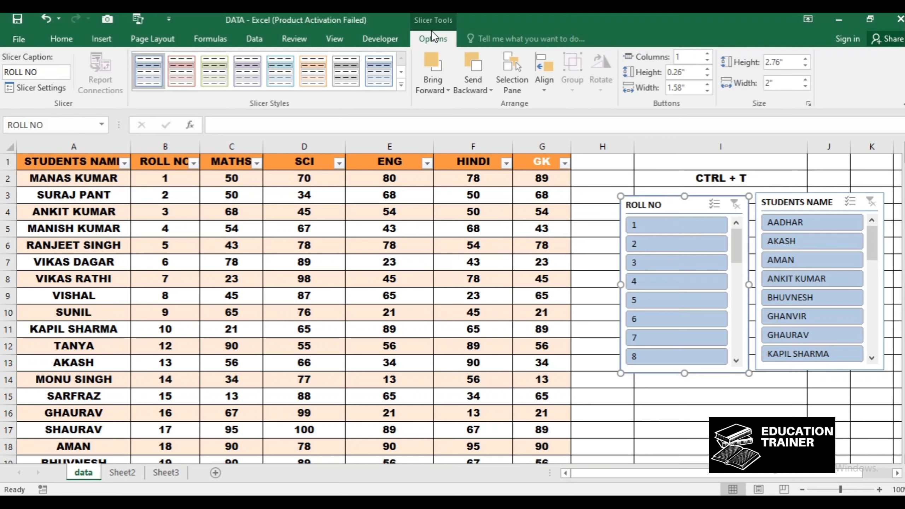
# Apply the light red slicer style to the ROLL NO slicer and nudge it into line with the STUDENTS NAME slicer
pyautogui.click(188, 75)
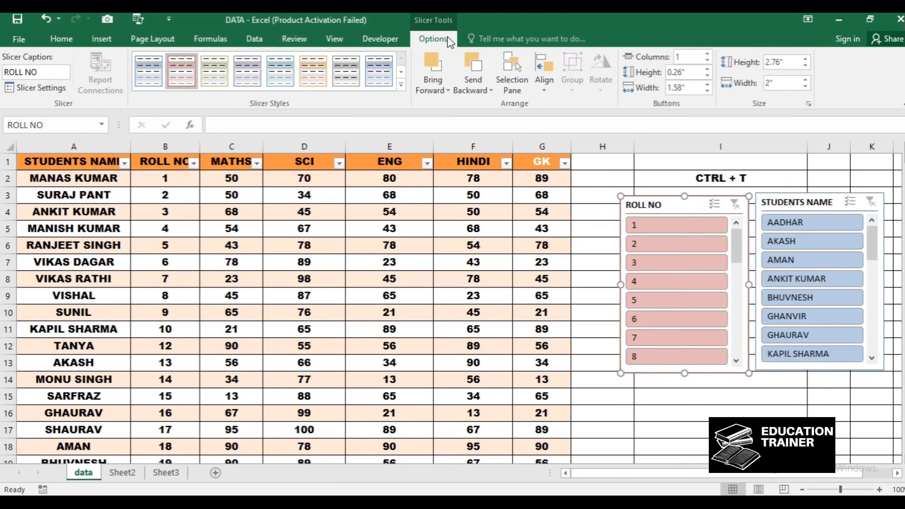
pyautogui.click(422, 284)
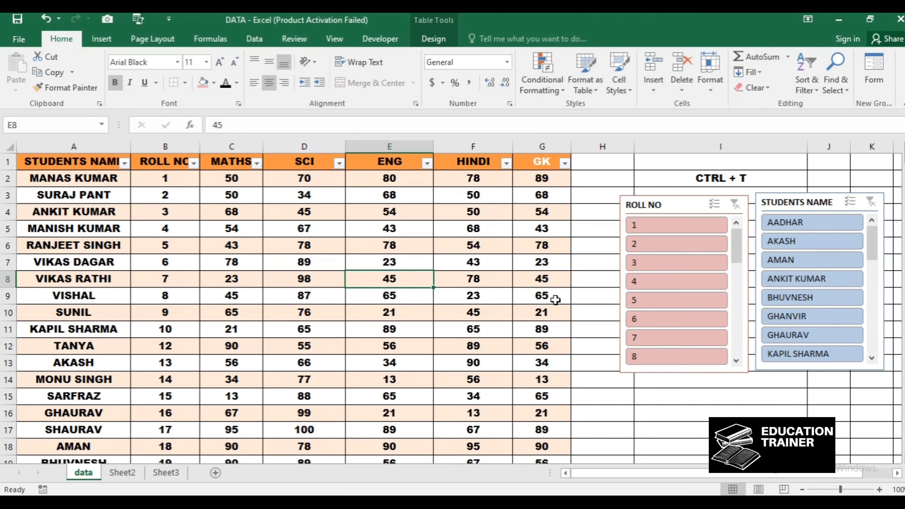
pyautogui.moveTo(677, 205); pyautogui.dragTo(681, 199)
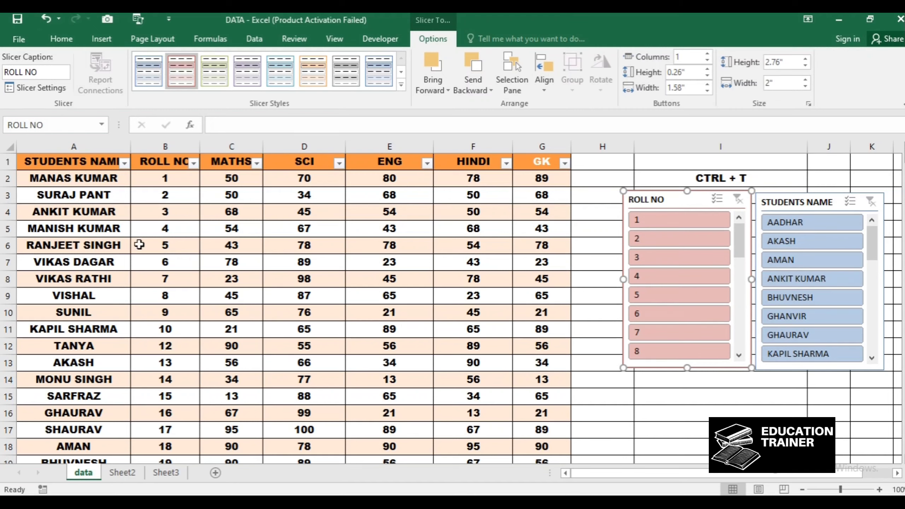
# Filter the table to one student, and to a different one, with the STUDENTS NAME slicer
pyautogui.click(431, 316)
pyautogui.scroll(-3, 218, 311)
pyautogui.scroll(3, 218, 311)
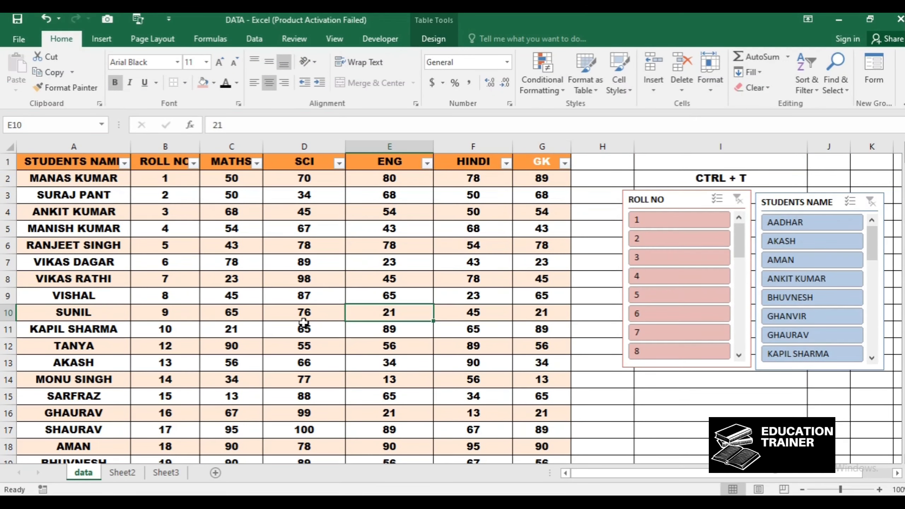
pyautogui.click(791, 285)
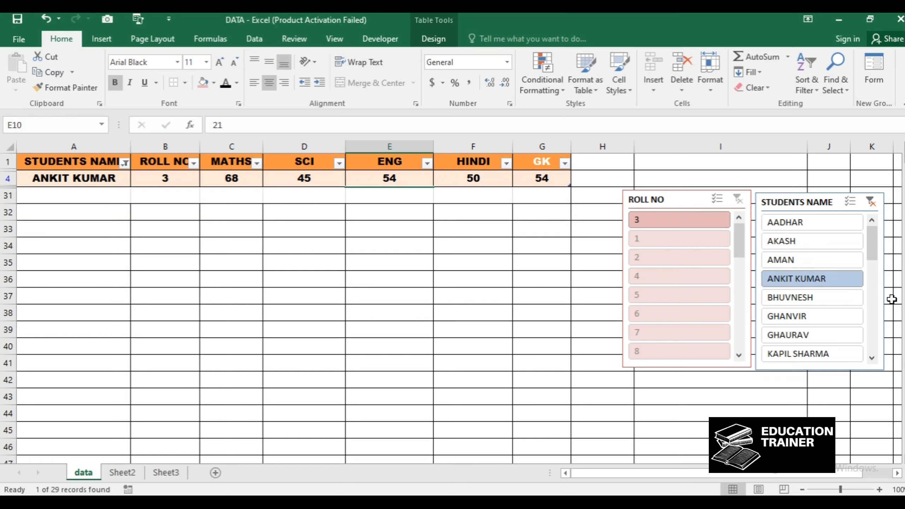
pyautogui.click(815, 315)
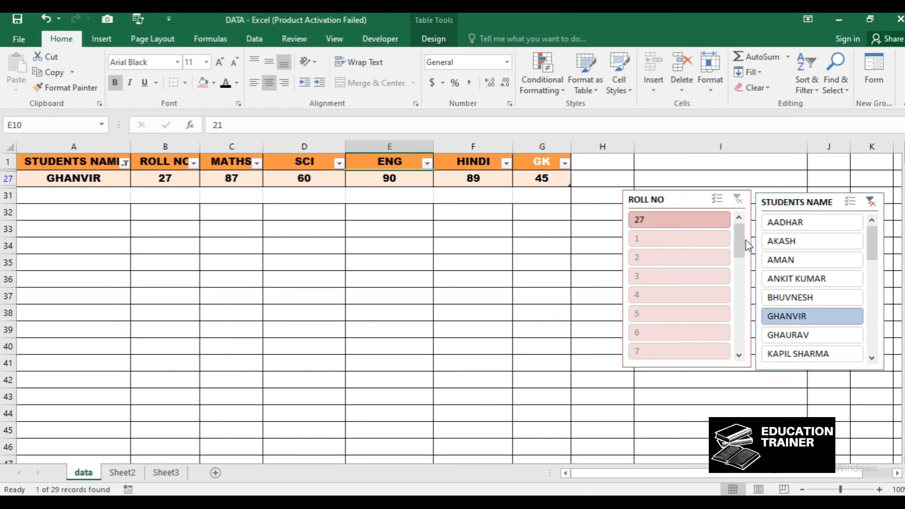
# Turn on multi-select in the STUDENTS NAME slicer to add several more students to the filter, and clear that filter
pyautogui.click(849, 202)
pyautogui.click(781, 223)
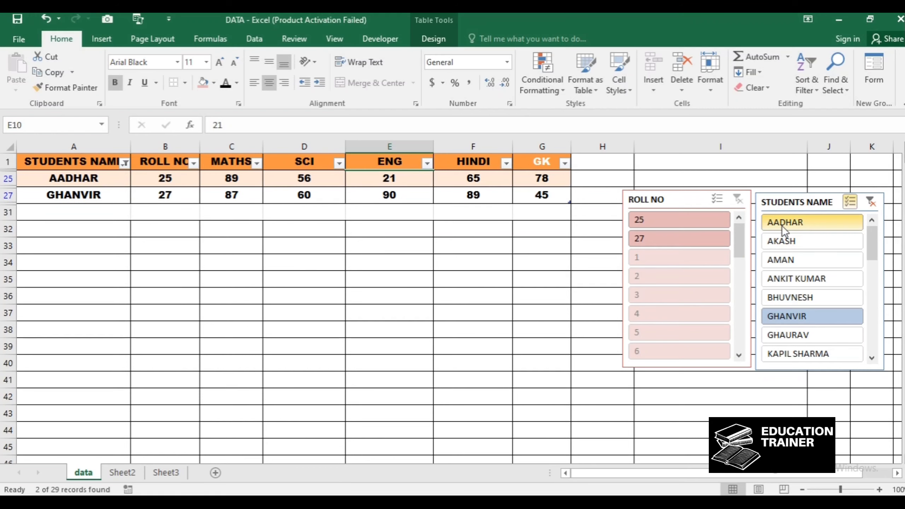
pyautogui.click(781, 241)
pyautogui.click(792, 257)
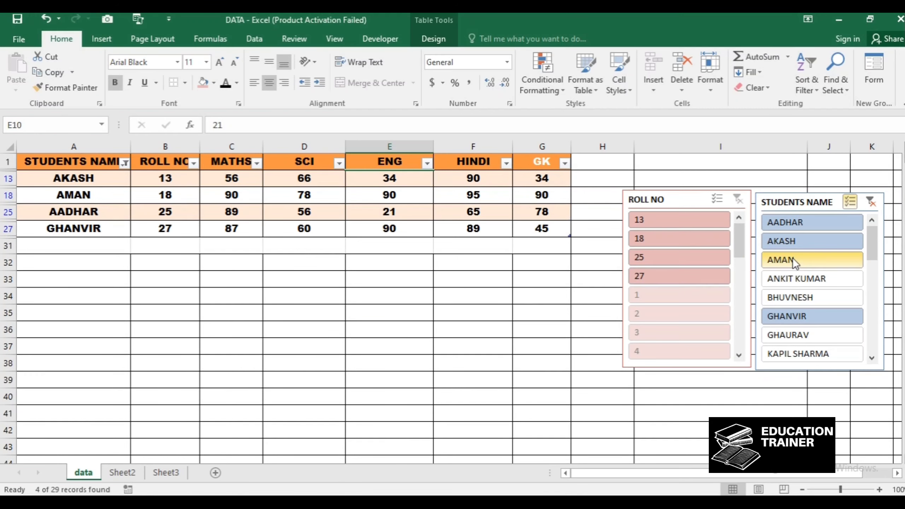
pyautogui.click(801, 279)
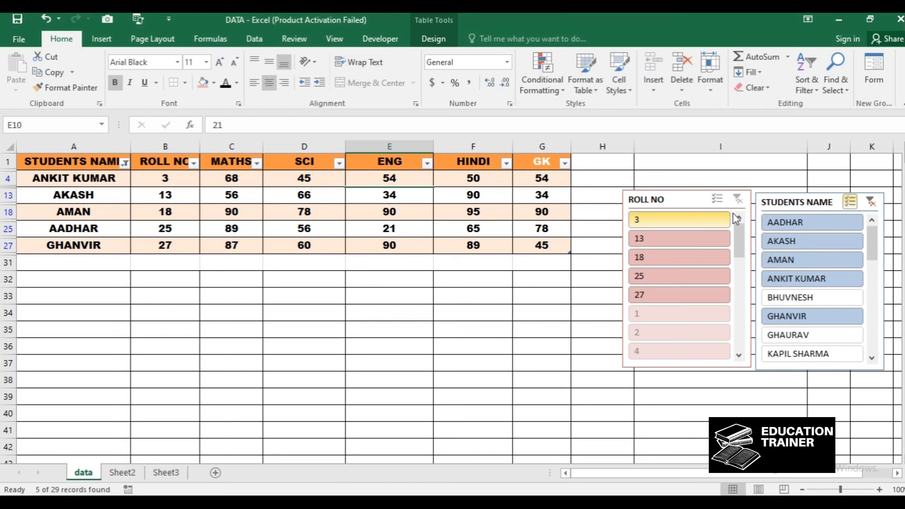
pyautogui.scroll(-1, 813, 285)
pyautogui.click(801, 316)
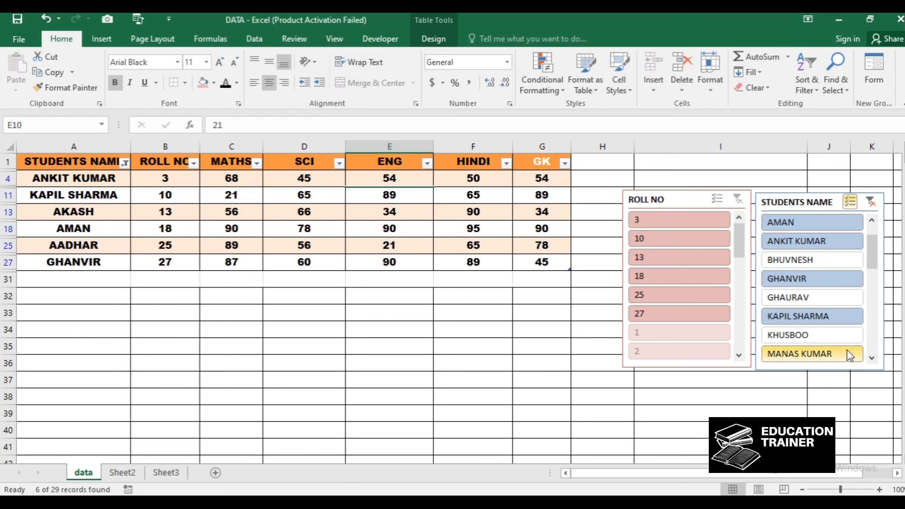
pyautogui.click(830, 336)
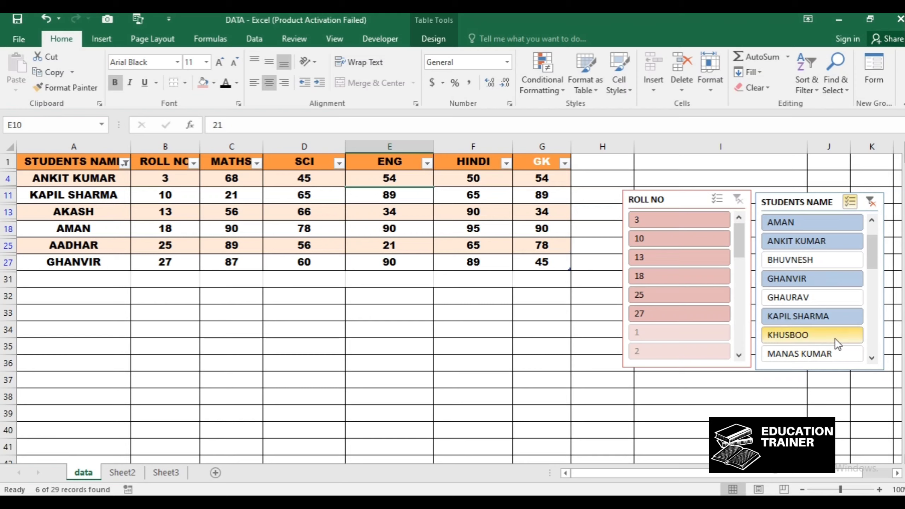
pyautogui.click(871, 202)
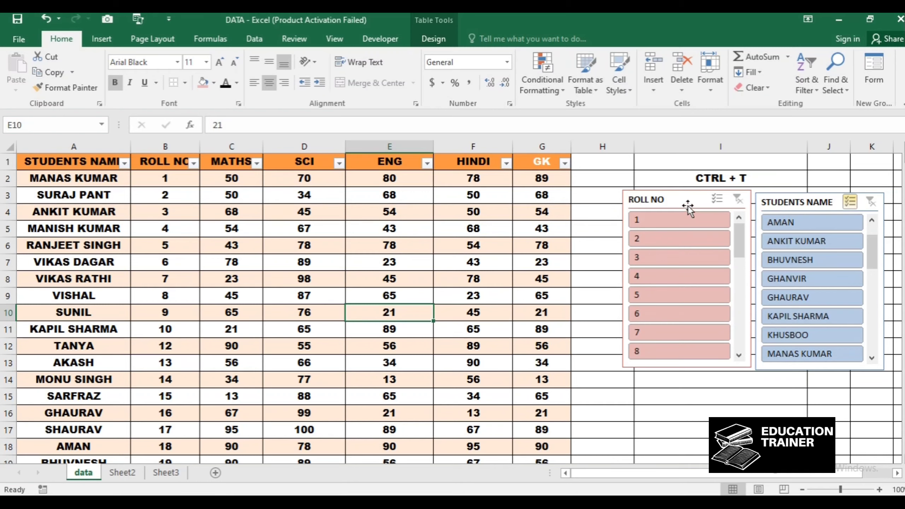
# Filter the table by roll numbers 30, 29, 27 and 4 one at a time with the ROLL NO slicer, and clear the filter
pyautogui.moveTo(686, 201); pyautogui.dragTo(687, 206)
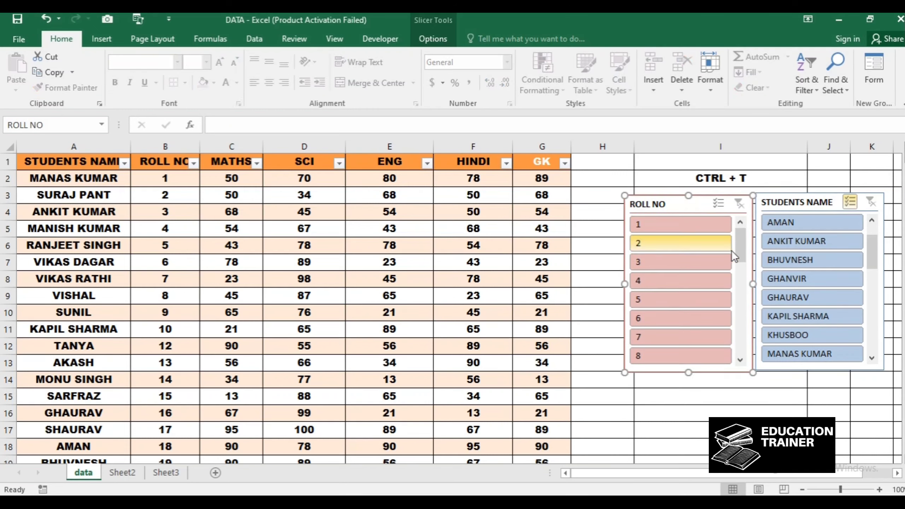
pyautogui.moveTo(745, 251); pyautogui.dragTo(749, 348)
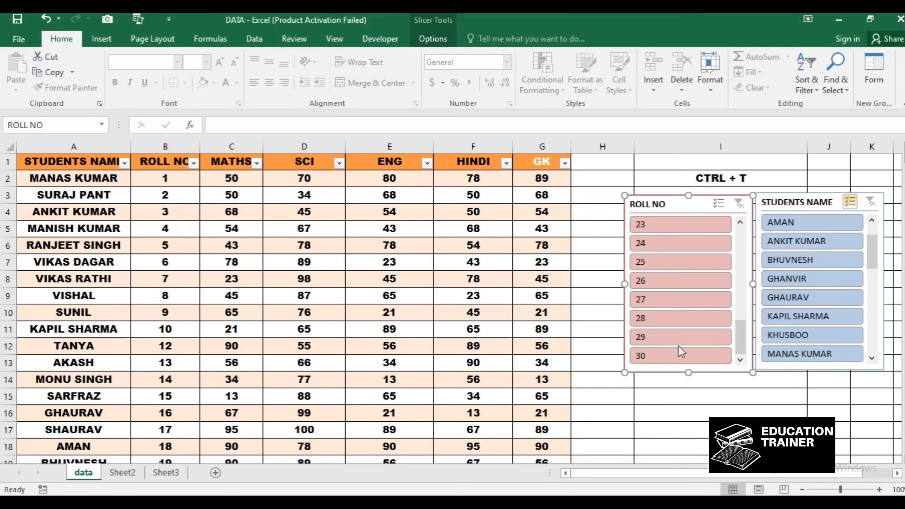
pyautogui.click(678, 349)
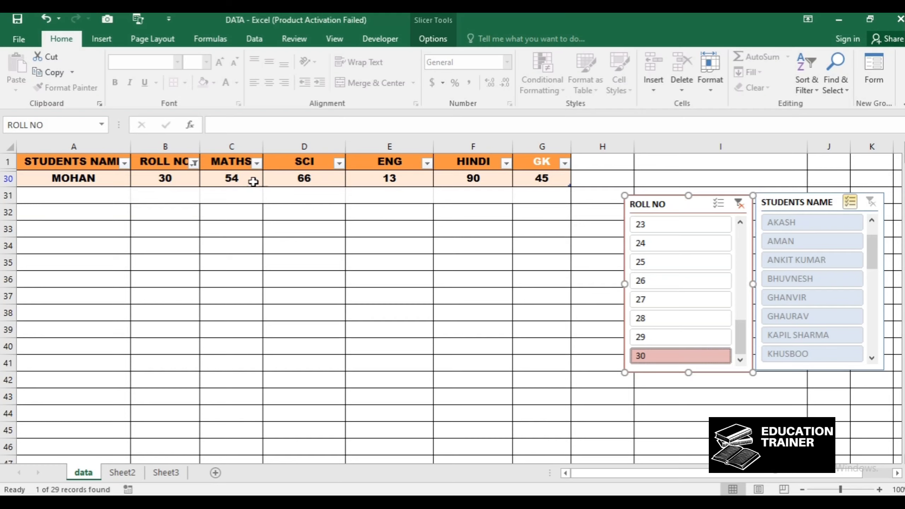
pyautogui.click(689, 337)
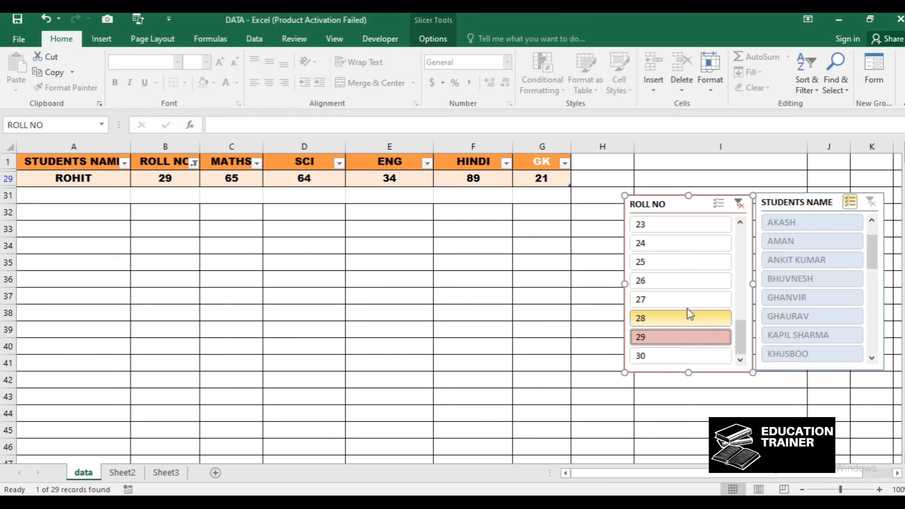
pyautogui.click(679, 299)
pyautogui.scroll(6, 669, 280)
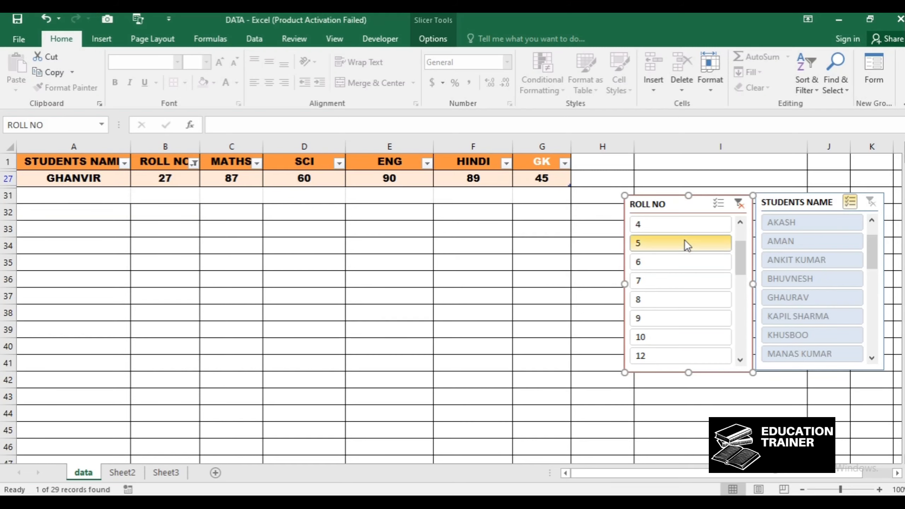
pyautogui.click(684, 222)
pyautogui.scroll(1, 741, 245)
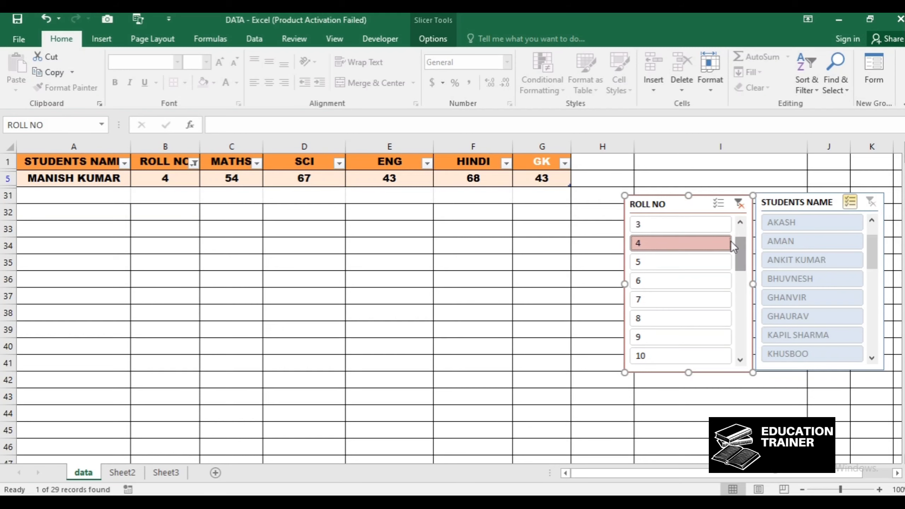
pyautogui.click(738, 205)
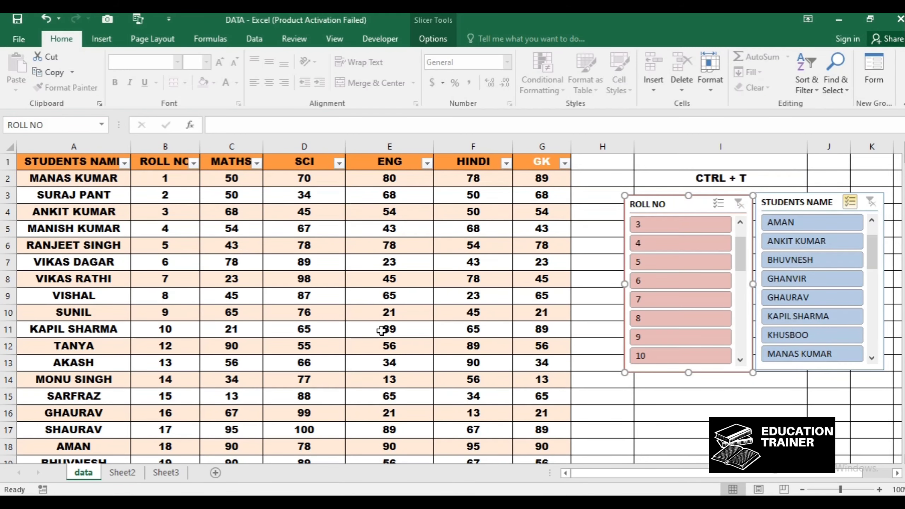
pyautogui.click(392, 312)
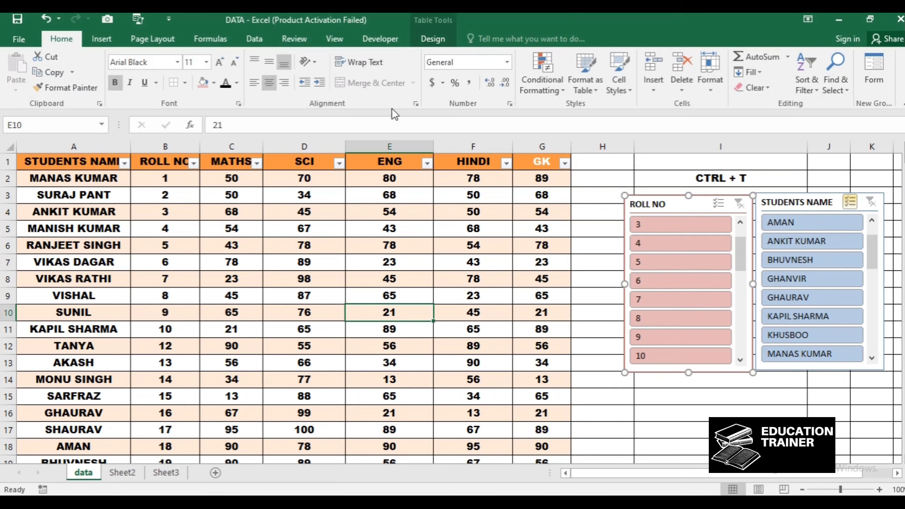
pyautogui.click(423, 37)
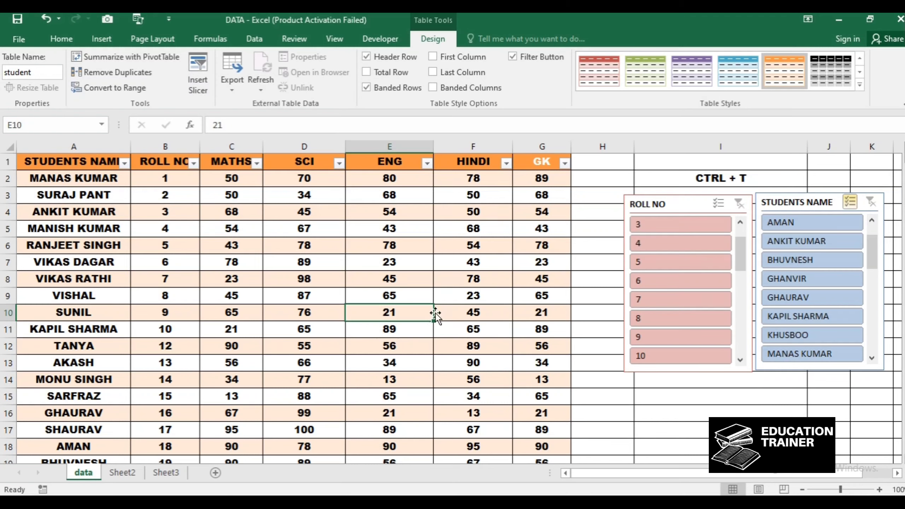
pyautogui.click(669, 204)
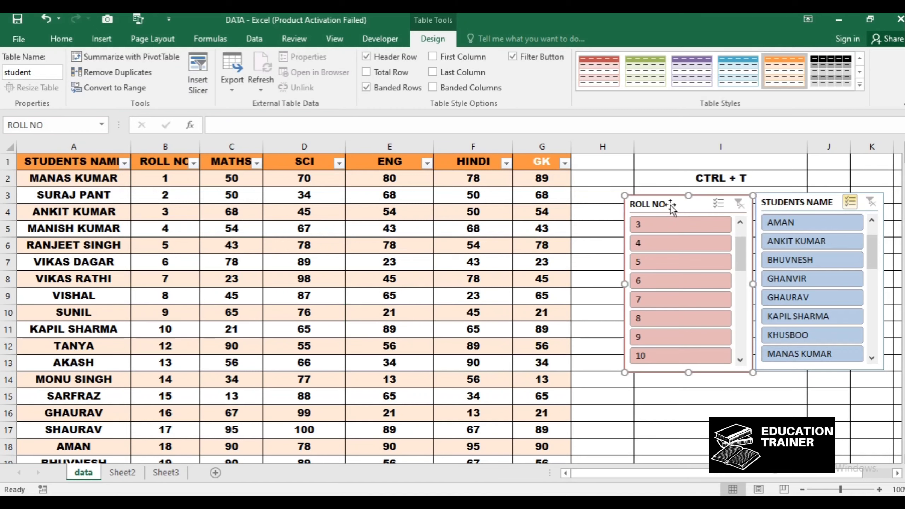
pyautogui.rightClick(671, 207)
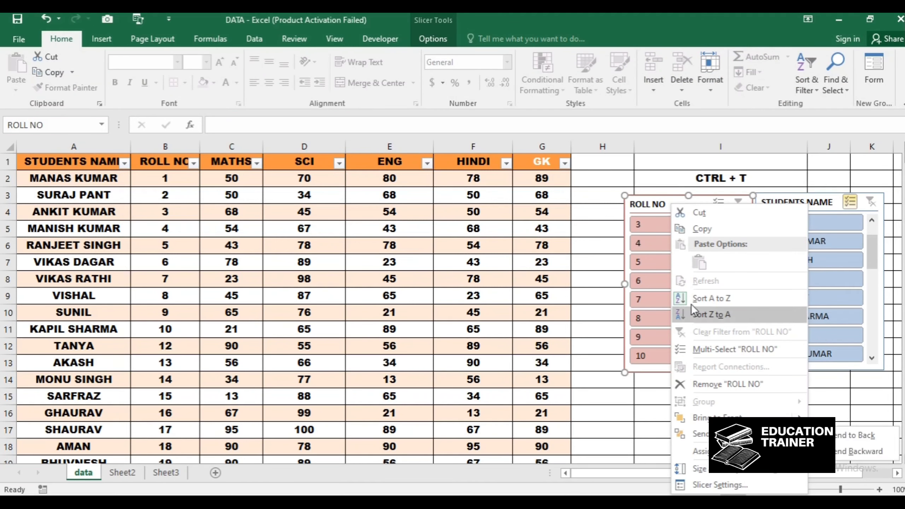
pyautogui.click(655, 206)
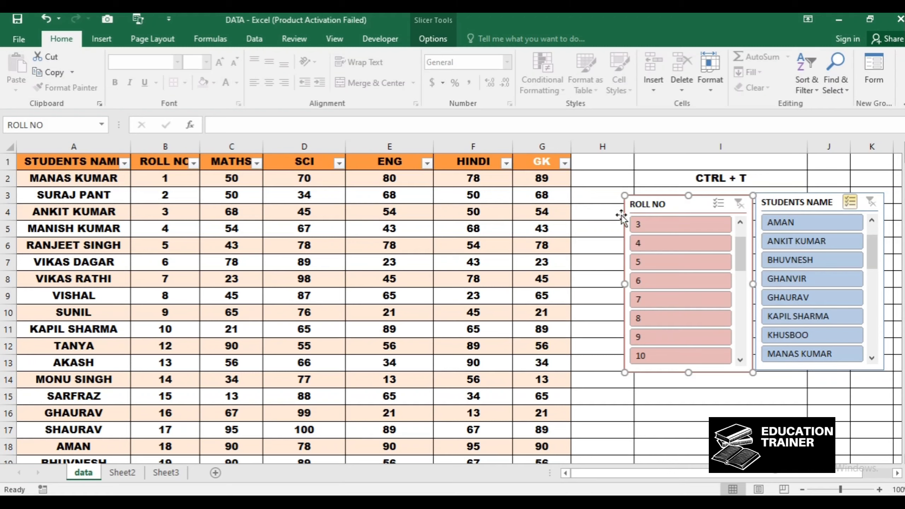
pyautogui.click(460, 224)
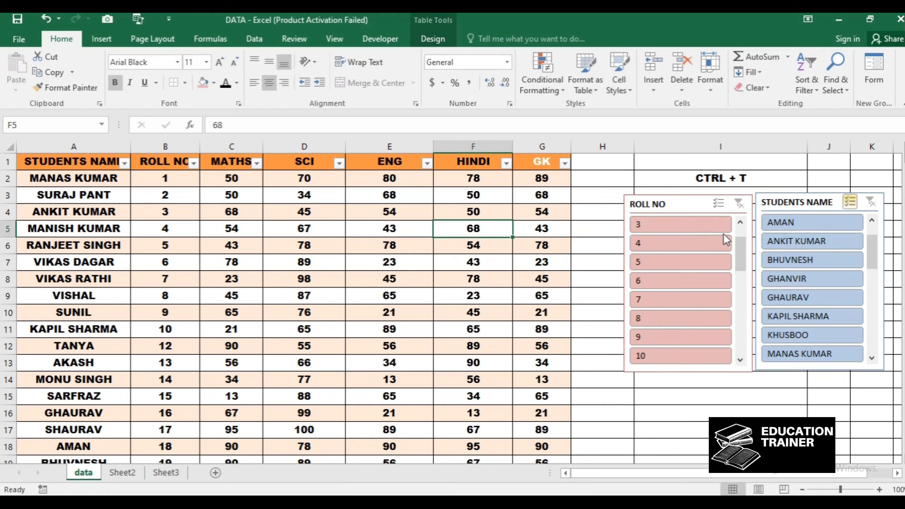
# Delete both the ROLL NO slicer and the STUDENTS NAME slicer from the data sheet
pyautogui.click(666, 206)
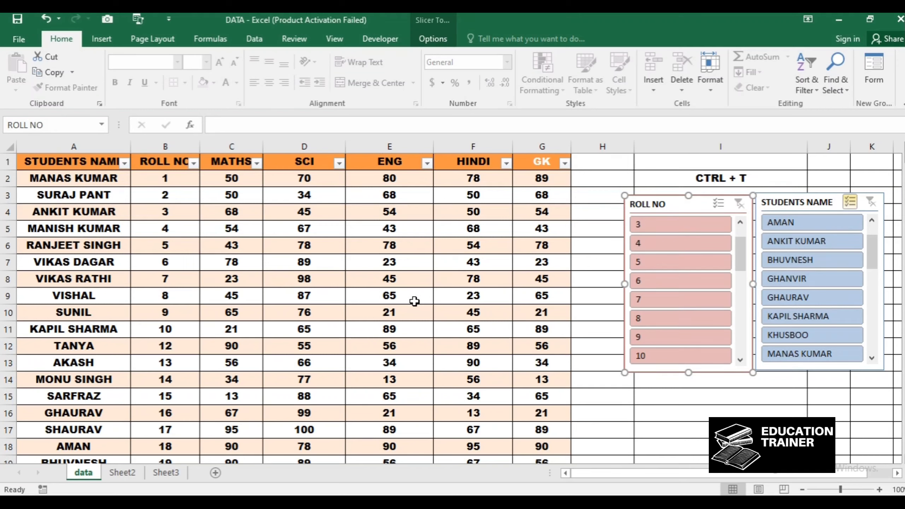
pyautogui.press('Delete')
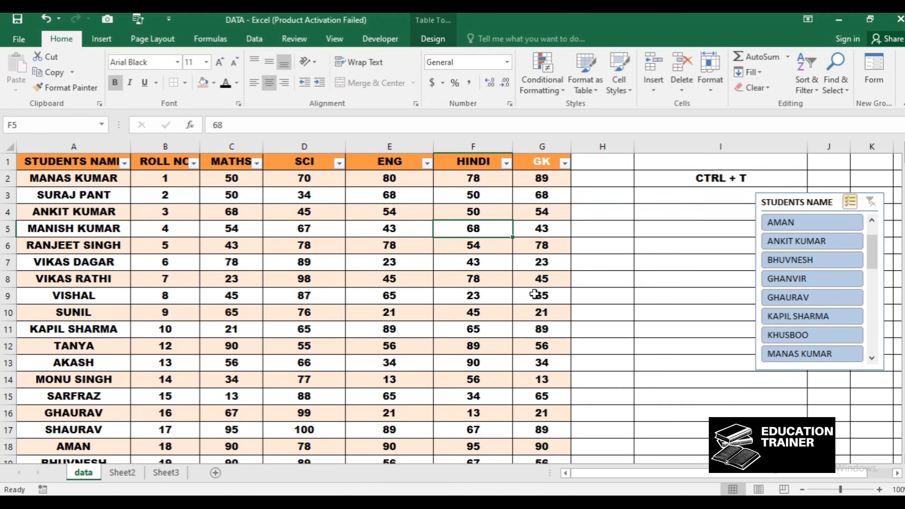
pyautogui.moveTo(787, 202); pyautogui.dragTo(655, 211)
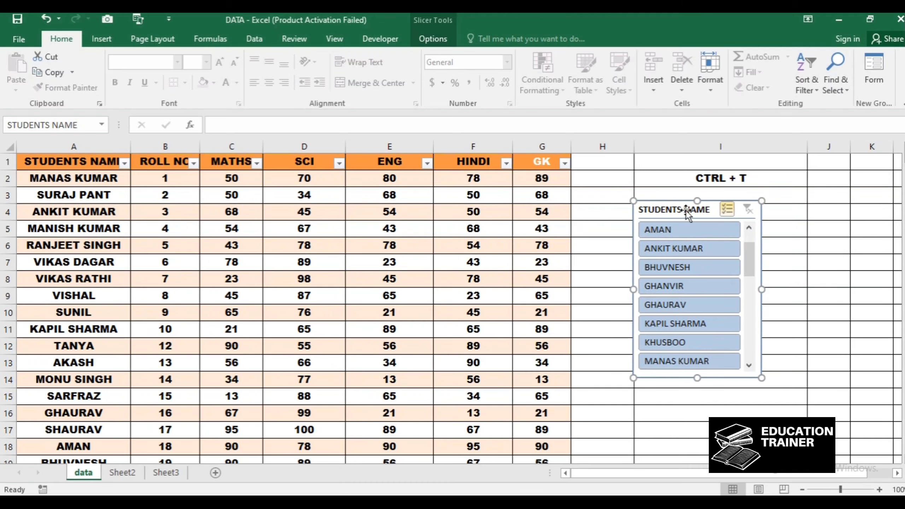
pyautogui.press('Delete')
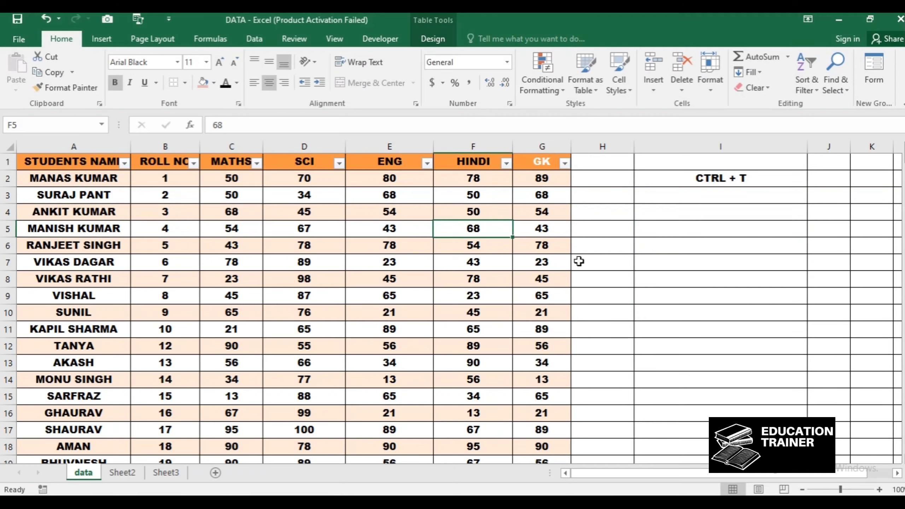
# Select a cell inside the student marks table and display the table's design options
pyautogui.click(370, 257)
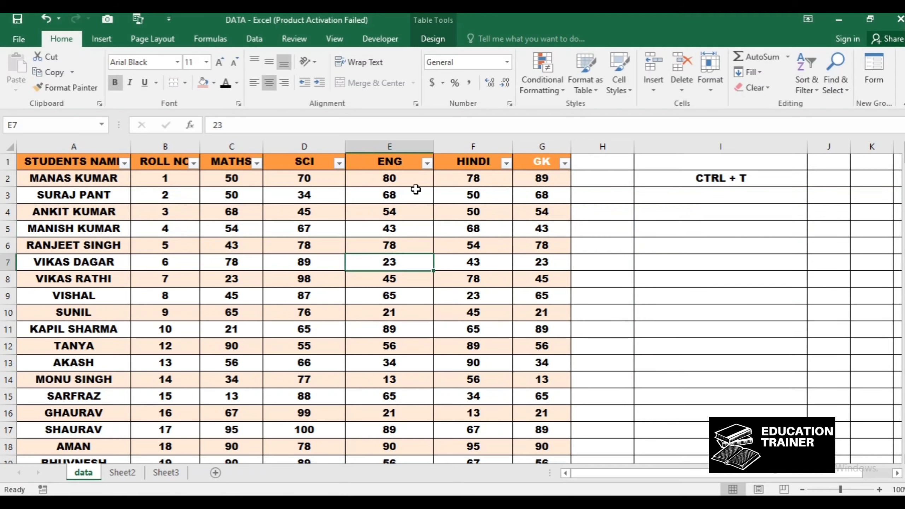
pyautogui.click(434, 39)
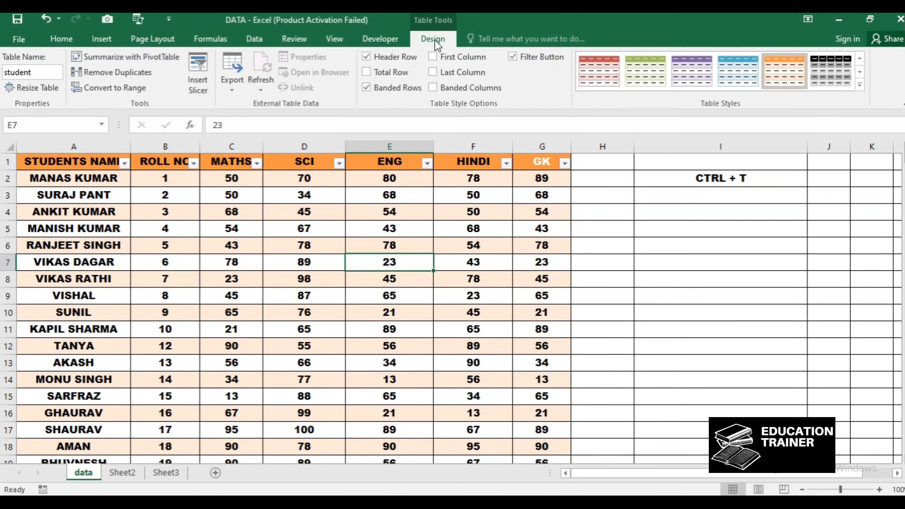